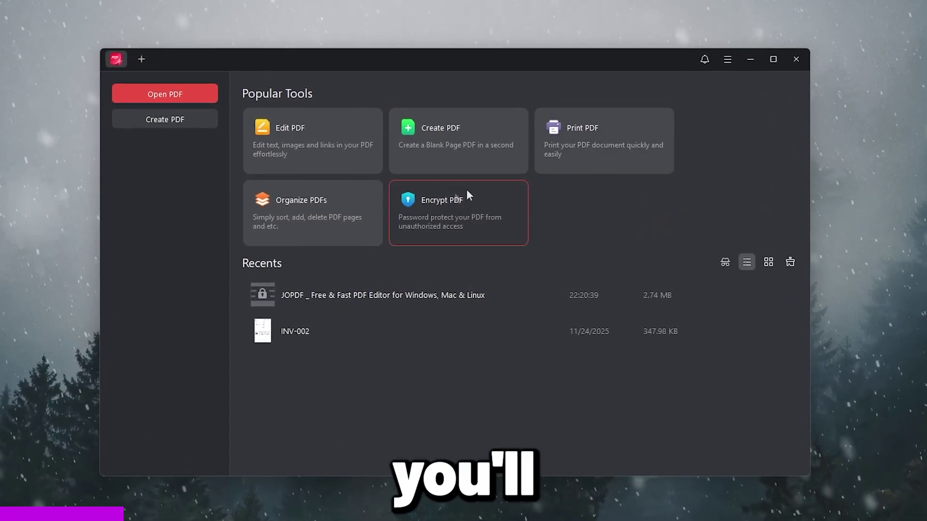
Step: Open a PDF in JOPDF, select the heading 'Edit PDFs Like Word For Free' and show its font list
{"action": "left_click", "coordinate": [299, 212]}
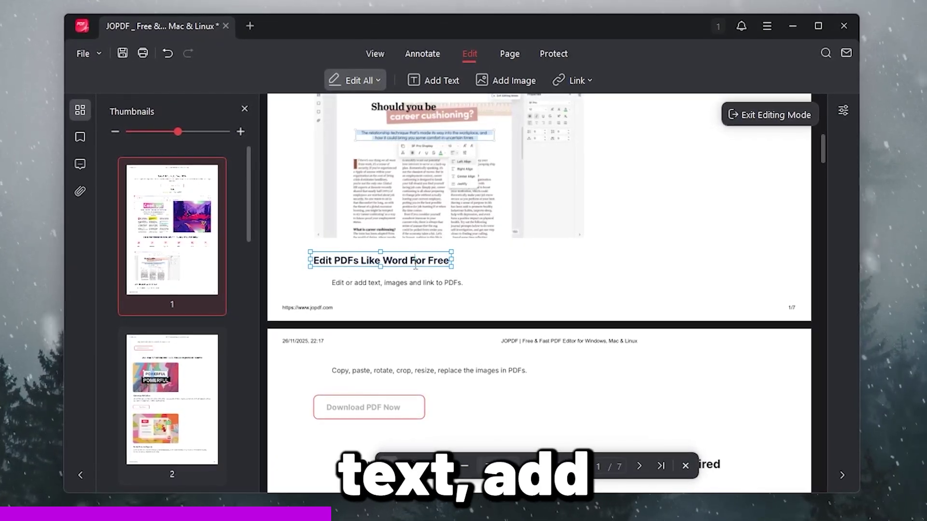
{"action": "triple_click", "coordinate": [416, 260]}
{"action": "left_click", "coordinate": [428, 213]}
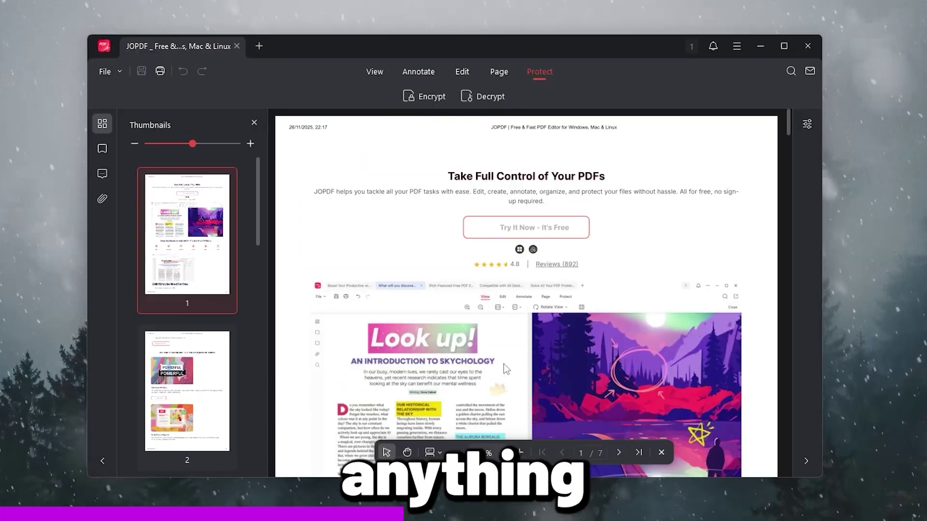
Step: In Page view, move page 7 to the third position and another page forward; then enable Open Password in Encrypt PDF
{"action": "scroll", "coordinate": [503, 368], "scroll_direction": "down", "scroll_amount": 3}
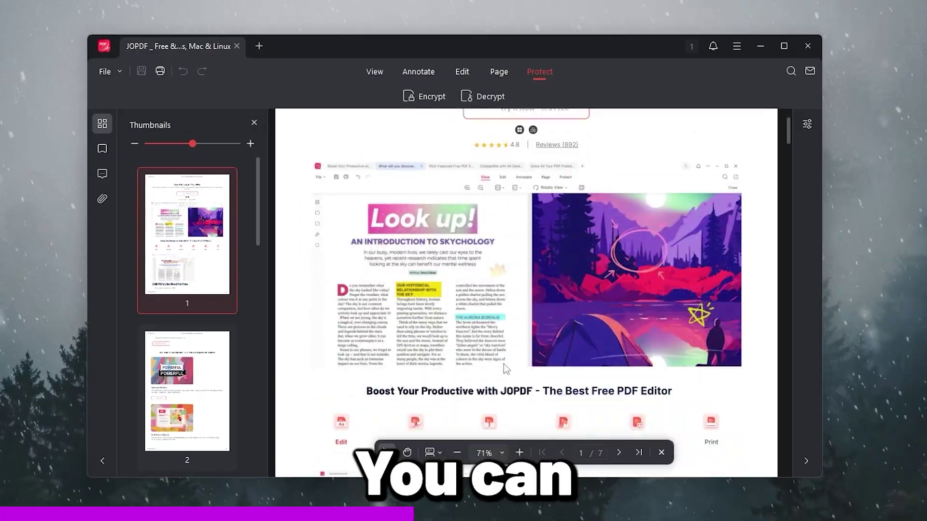
{"action": "scroll", "coordinate": [499, 363], "scroll_direction": "down", "scroll_amount": 10}
{"action": "scroll", "coordinate": [211, 314], "scroll_direction": "down", "scroll_amount": 3}
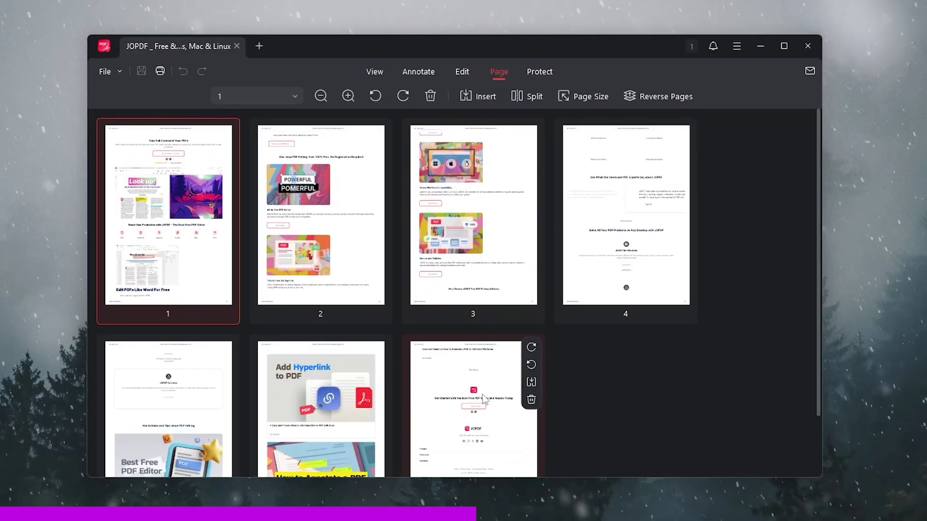
{"action": "left_click_drag", "start_coordinate": [464, 391], "coordinate": [394, 255]}
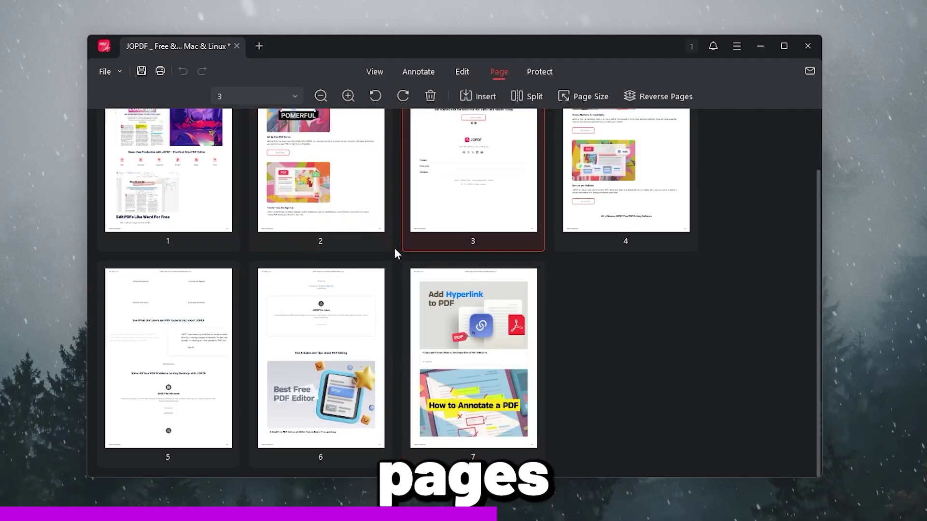
{"action": "scroll", "coordinate": [553, 256], "scroll_direction": "up", "scroll_amount": 2}
{"action": "left_click_drag", "start_coordinate": [622, 202], "coordinate": [246, 249]}
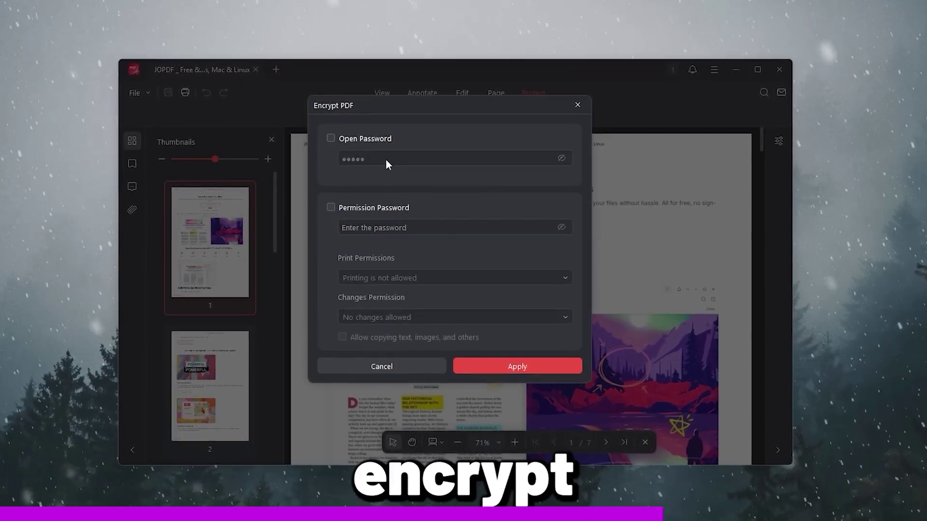
{"action": "left_click", "coordinate": [332, 139]}
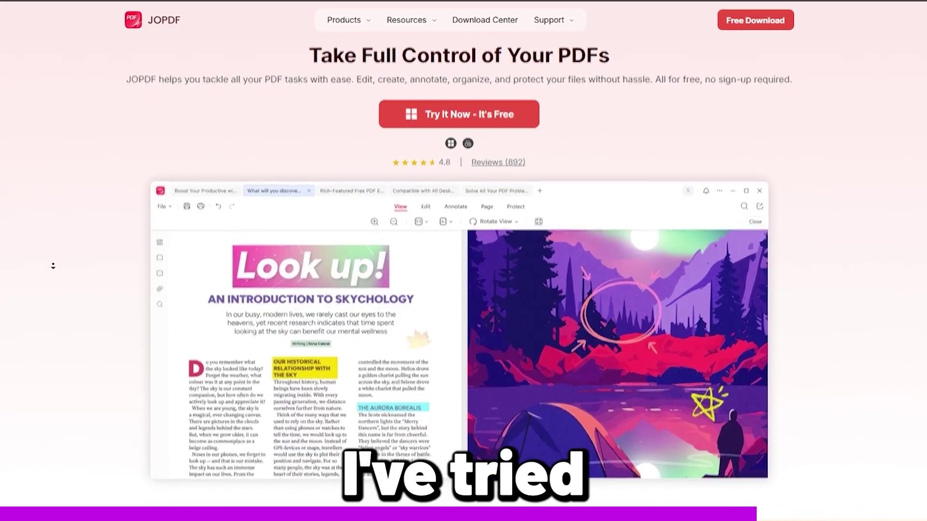
Step: Scroll the JOPDF homepage down to the Hot Articles and Tips about PDF Editing section
{"action": "scroll", "coordinate": [51, 265], "scroll_direction": "down", "scroll_amount": 7}
{"action": "scroll", "coordinate": [51, 284], "scroll_direction": "down", "scroll_amount": 15}
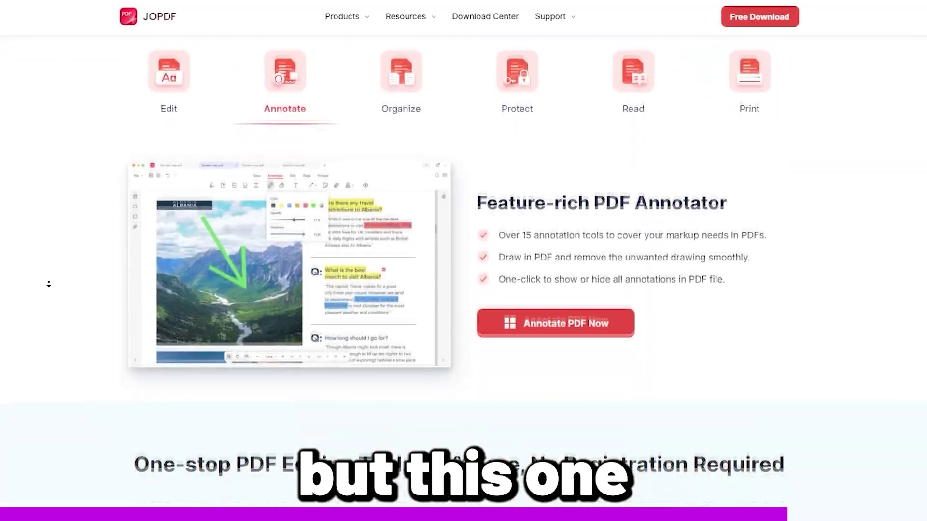
{"action": "scroll", "coordinate": [42, 284], "scroll_direction": "down", "scroll_amount": 18}
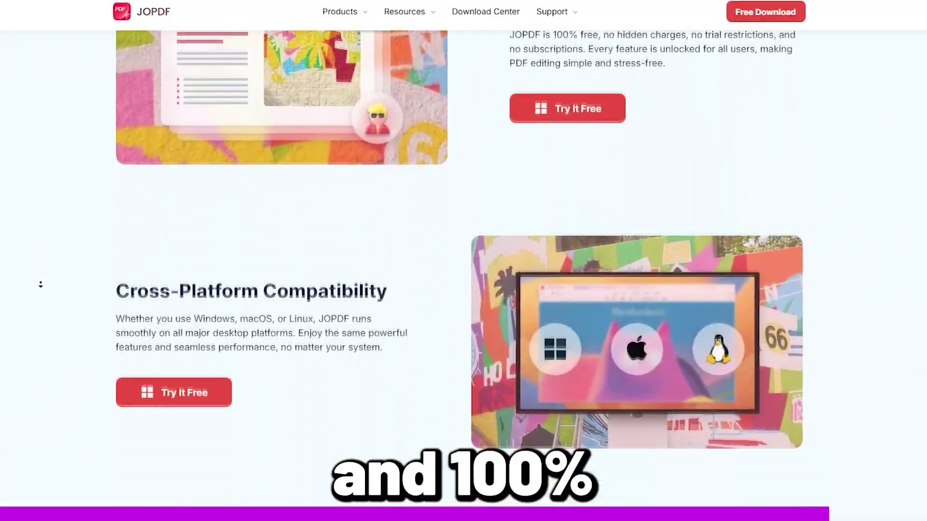
{"action": "scroll", "coordinate": [34, 285], "scroll_direction": "down", "scroll_amount": 18}
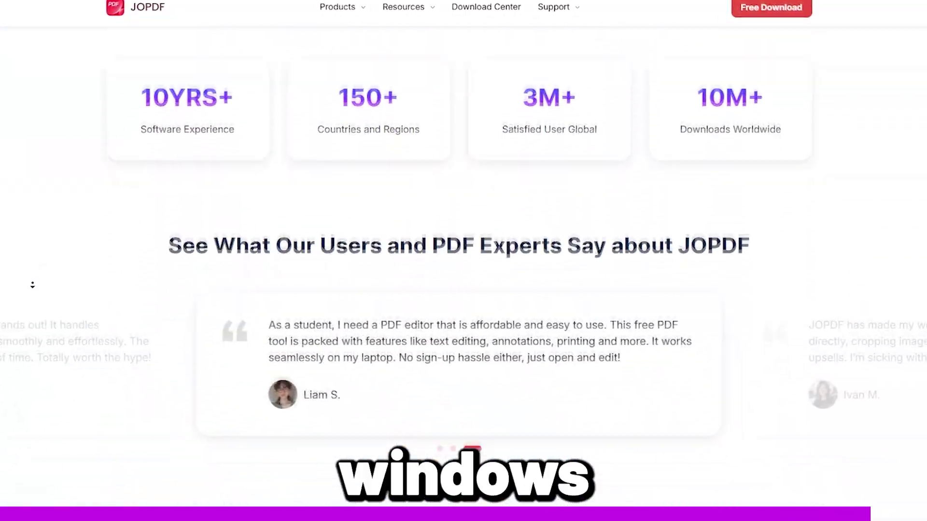
{"action": "scroll", "coordinate": [27, 285], "scroll_direction": "down", "scroll_amount": 8}
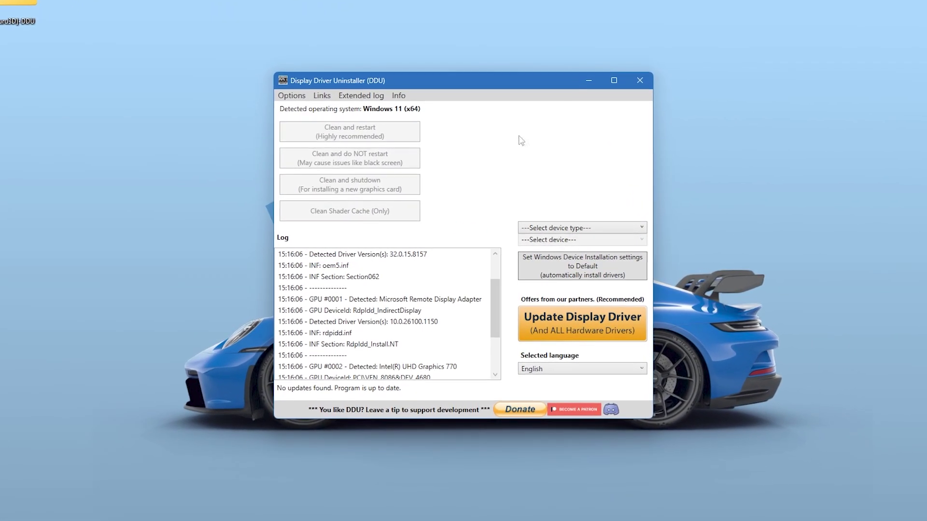
Step: Launch Display Driver Uninstaller from the DDU v18.1.3.9 folder, set device type to GPU, and run Clean and restart
{"action": "left_click", "coordinate": [560, 231]}
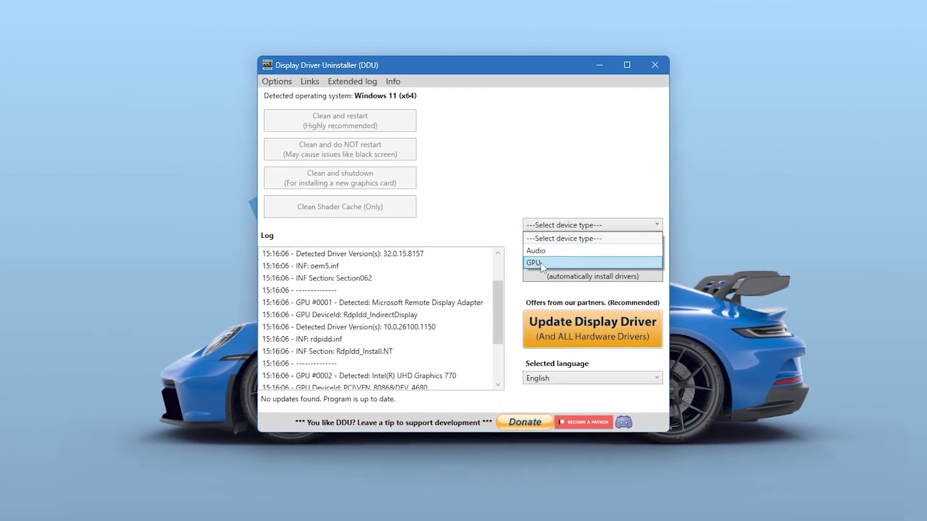
{"action": "left_click", "coordinate": [542, 262]}
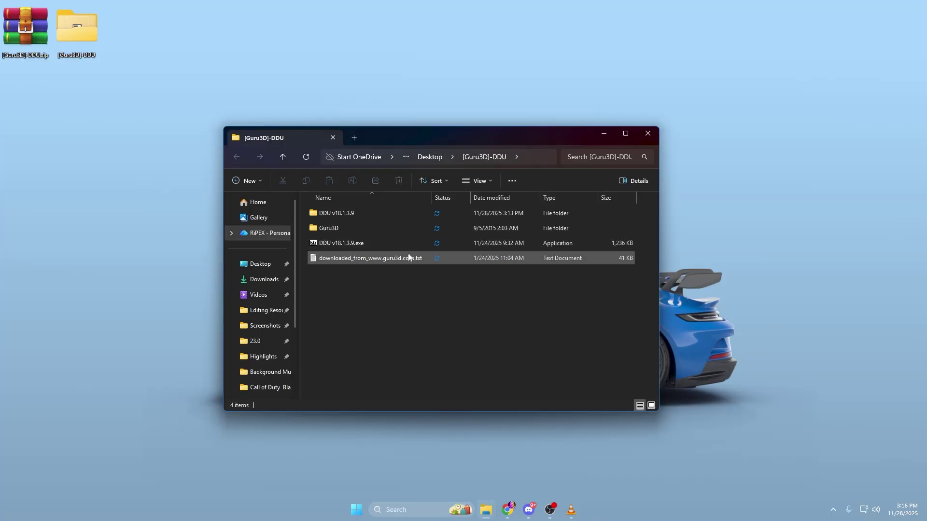
{"action": "double_click", "coordinate": [356, 213]}
{"action": "double_click", "coordinate": [342, 243]}
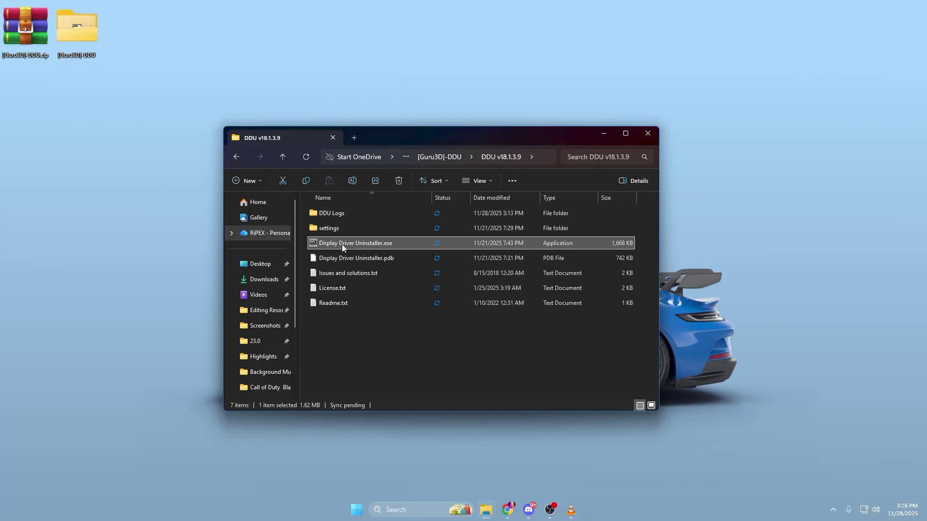
{"action": "left_click", "coordinate": [550, 233]}
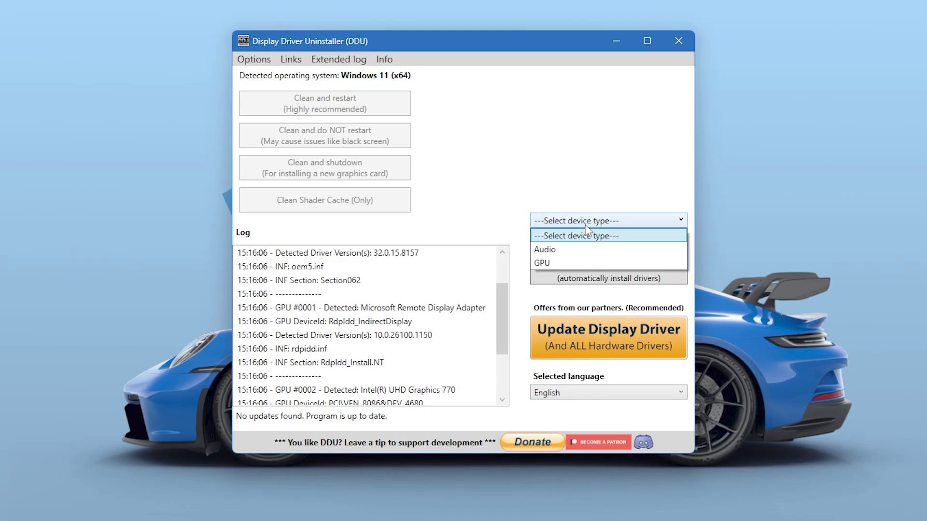
{"action": "left_click", "coordinate": [549, 263]}
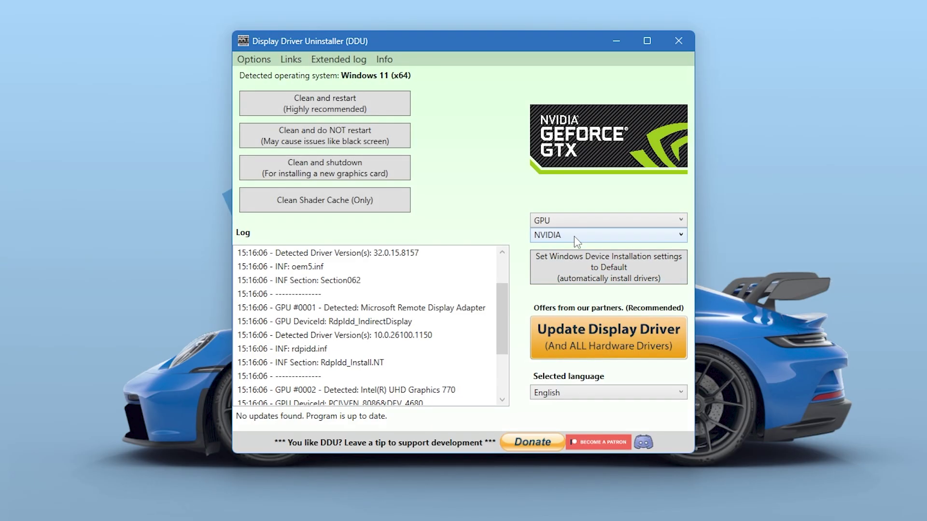
{"action": "left_click", "coordinate": [316, 112]}
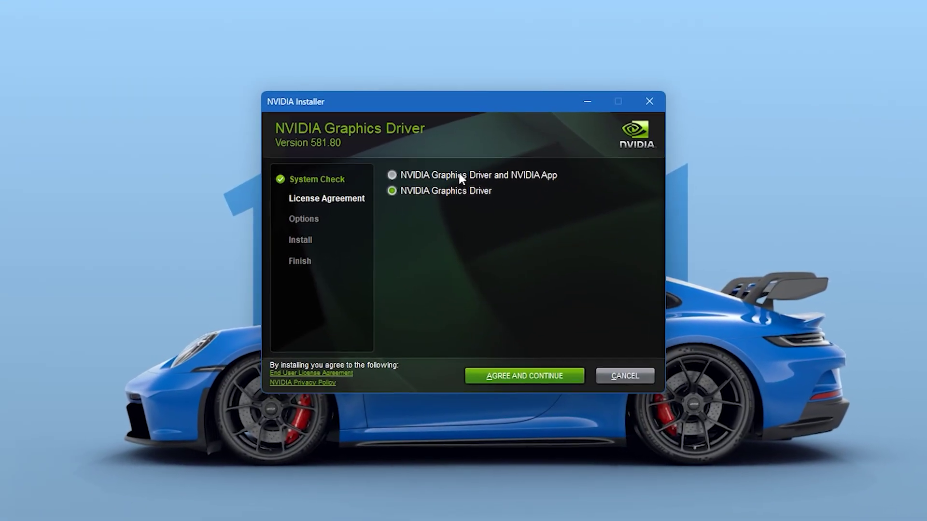
Step: Accept the licence and choose a Custom (Advanced) driver install with Perform a clean installation ticked
{"action": "left_click", "coordinate": [537, 382]}
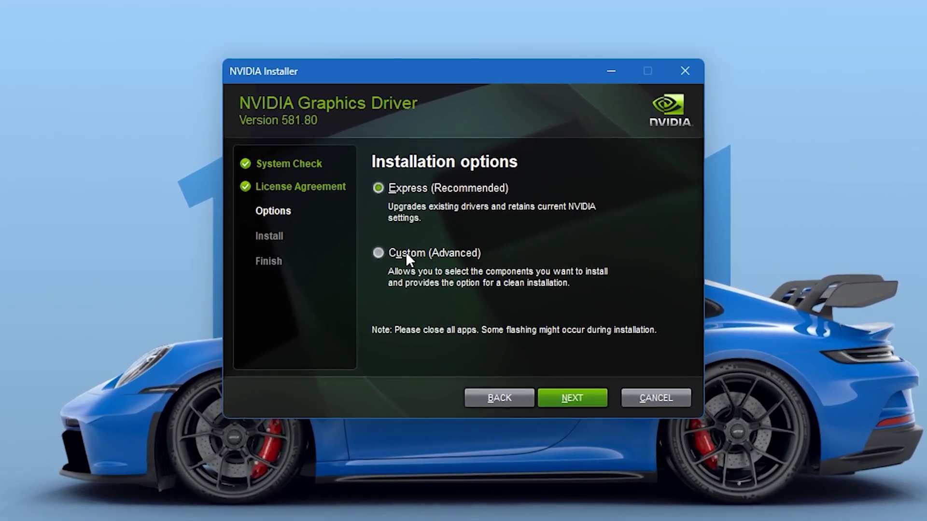
{"action": "left_click", "coordinate": [405, 253]}
{"action": "left_click", "coordinate": [577, 402]}
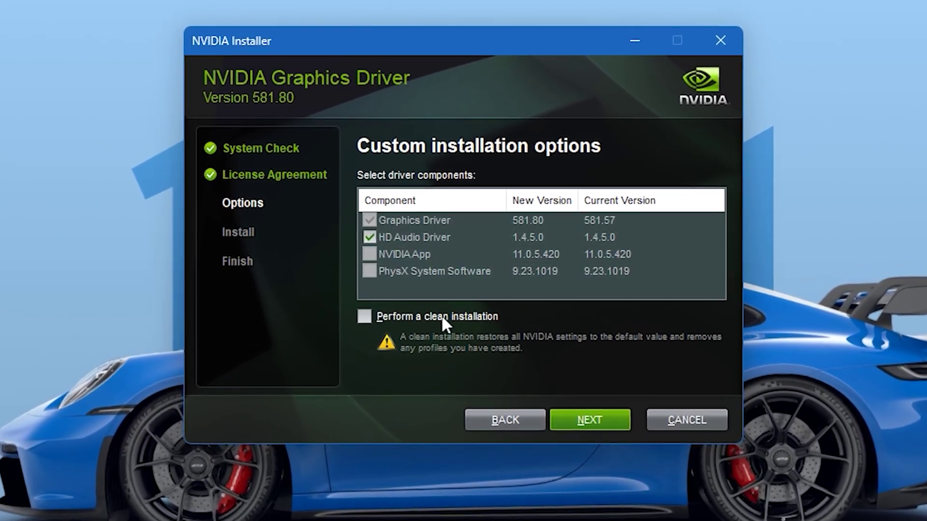
{"action": "left_click", "coordinate": [368, 314]}
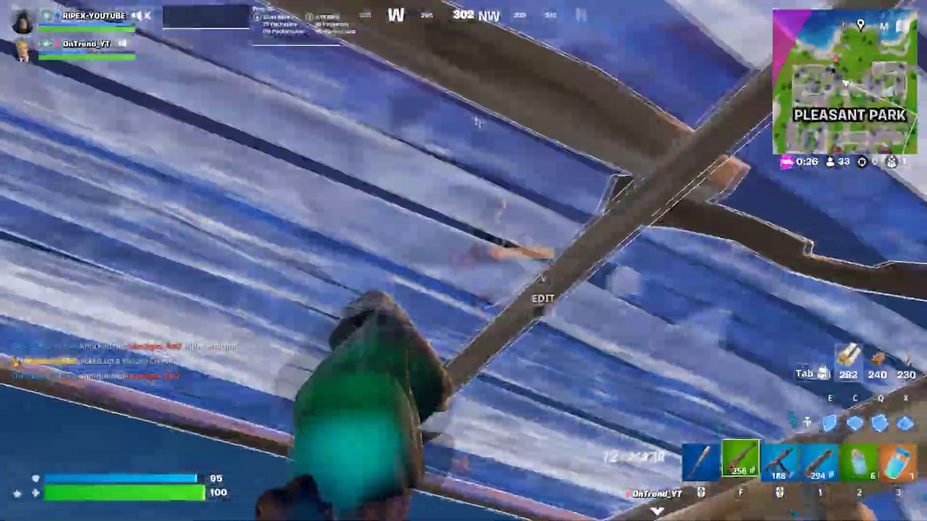
Step: Fire the O.X.R. rifle, build wooden cover, then eliminate the enemy on the street with the slot-1 weapon
{"action": "key", "text": "f"}
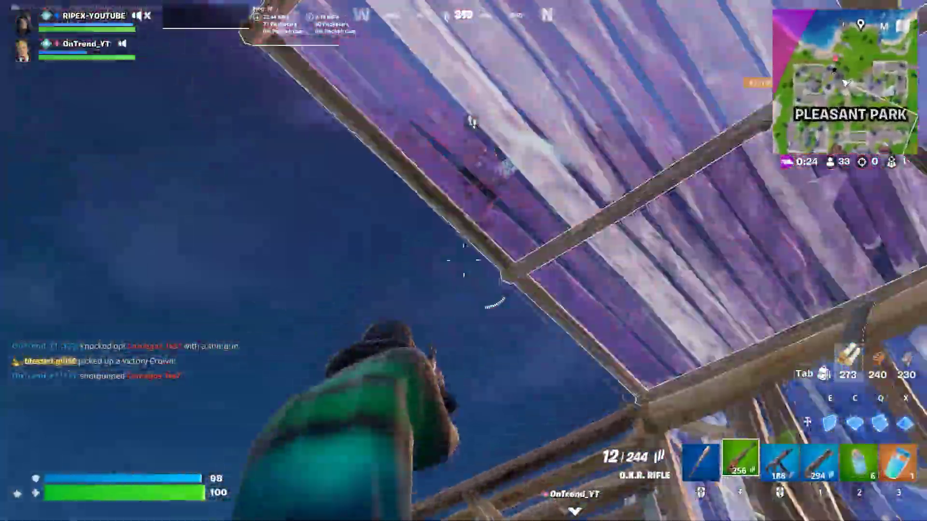
{"action": "left_click", "coordinate": [463, 260]}
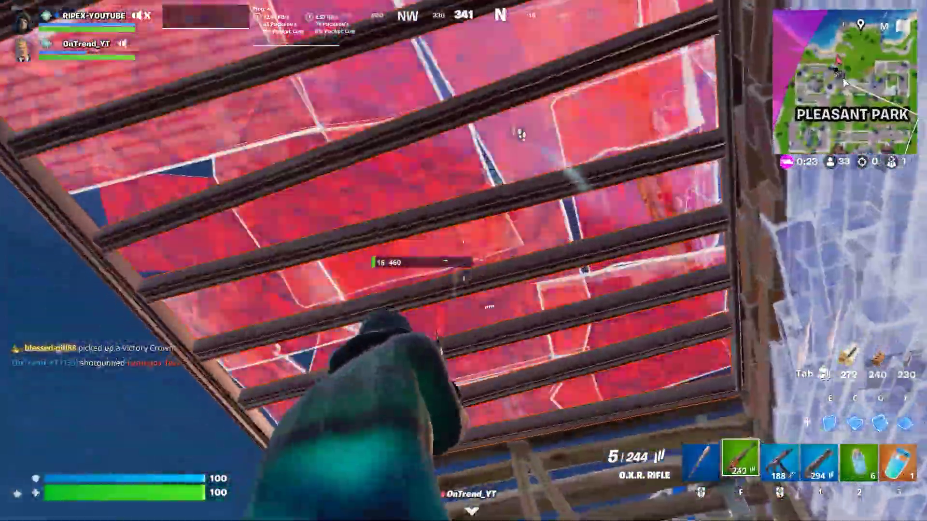
{"action": "left_click", "coordinate": [464, 260]}
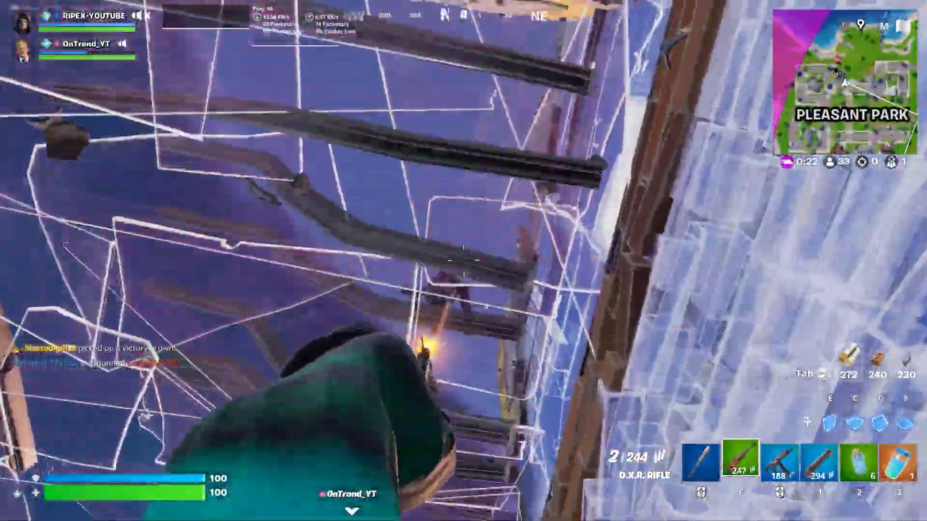
{"action": "key", "text": "1"}
{"action": "left_click", "coordinate": [463, 260]}
{"action": "left_click", "coordinate": [463, 260]}
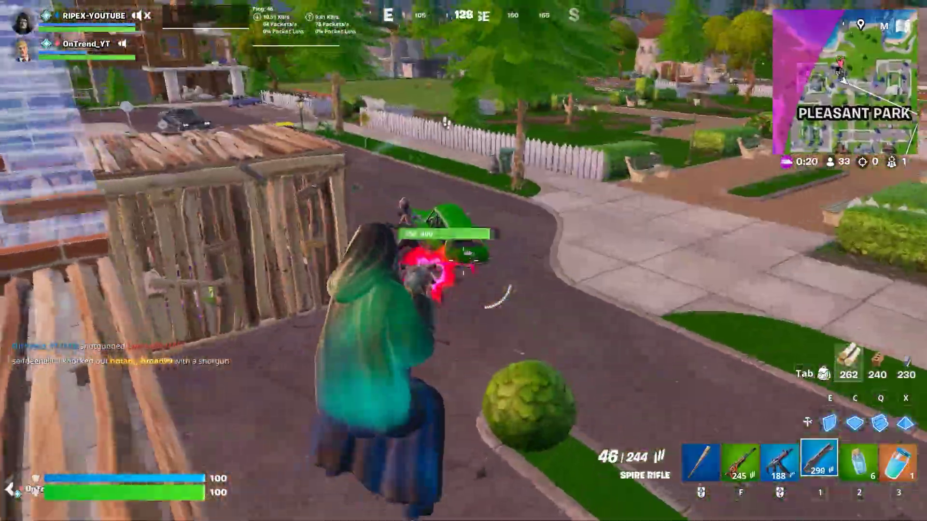
{"action": "left_click", "coordinate": [463, 260]}
{"action": "left_click", "coordinate": [464, 261]}
{"action": "left_click", "coordinate": [463, 261]}
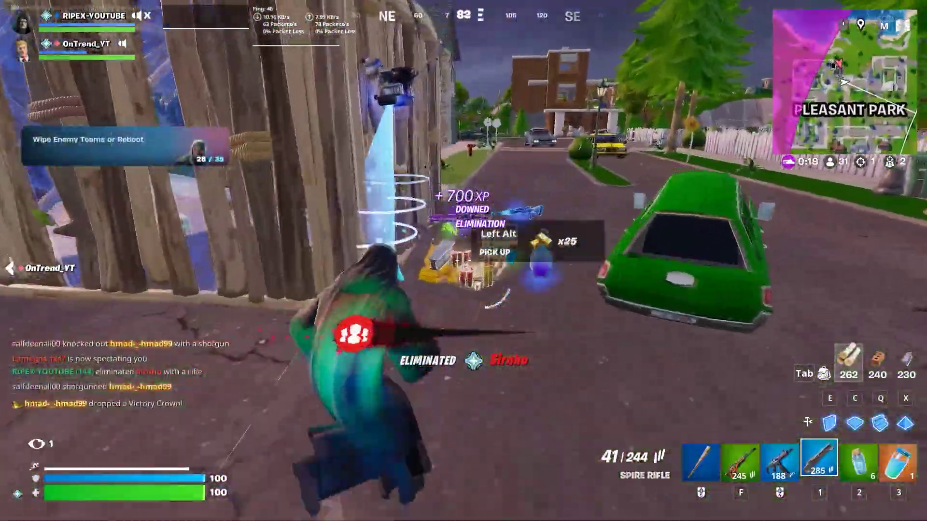
Step: Swap the rifle for the shotgun on the ground and pick up the enemy's dropped loot
{"action": "key", "text": "f"}
{"action": "key", "text": "alt"}
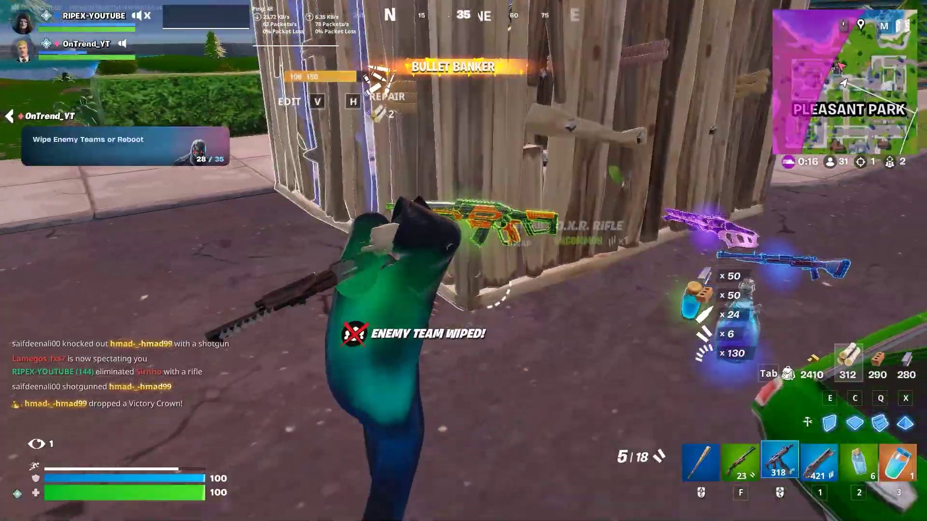
{"action": "key", "text": "1"}
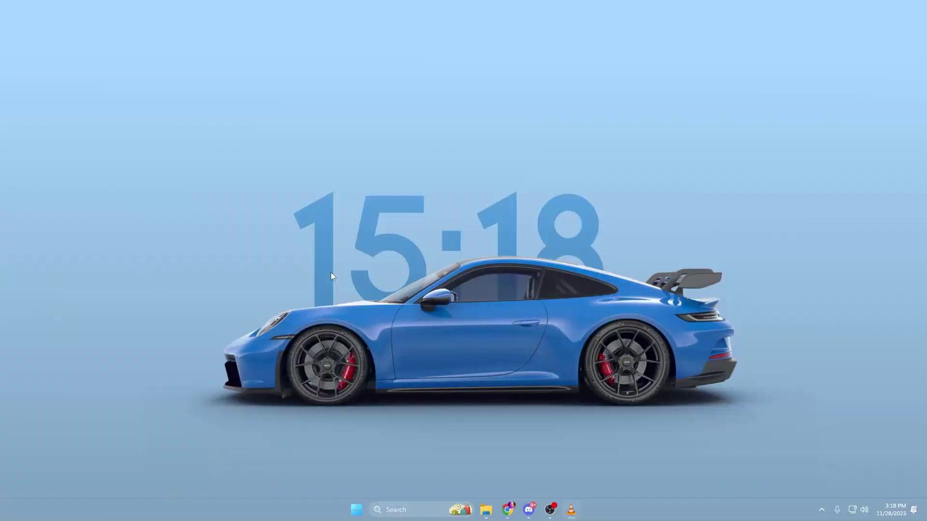
Step: Open the %localappdata% folder from the Windows Run box
{"action": "key", "text": "super+r"}
{"action": "left_click_drag", "start_coordinate": [138, 390], "coordinate": [452, 226]}
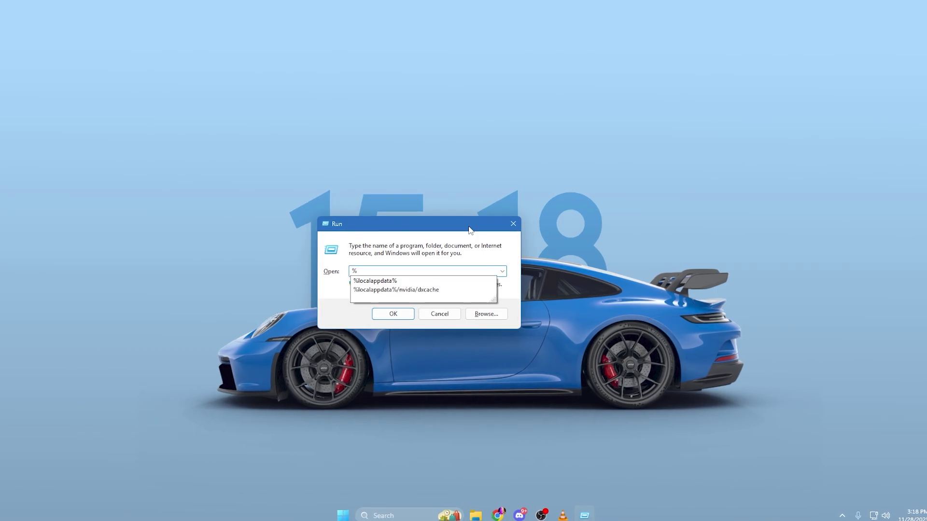
{"action": "type", "text": "%"}
{"action": "key", "text": "Down"}
{"action": "key", "text": "Return"}
Step: In the NVIDIA folder, delete GLCache and skip the in-use DXCache folder
{"action": "scroll", "coordinate": [476, 245], "scroll_direction": "down", "scroll_amount": 3}
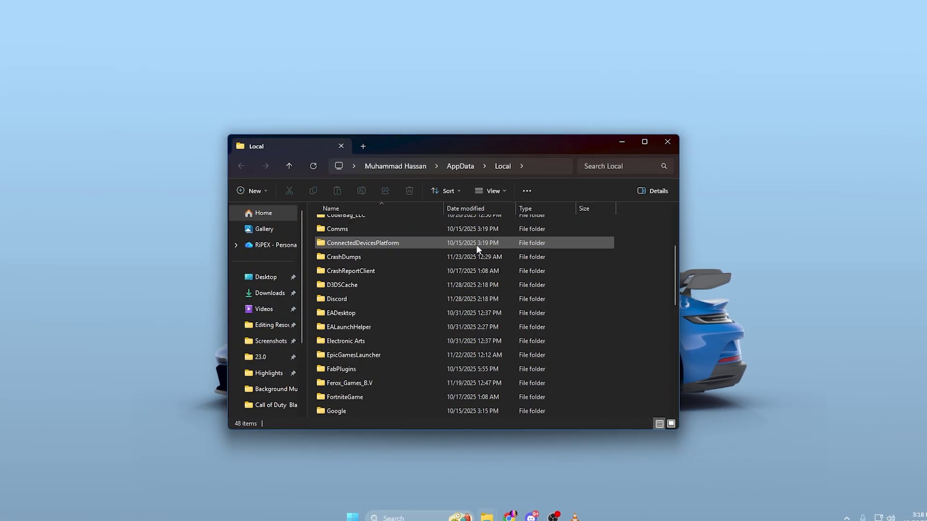
{"action": "scroll", "coordinate": [476, 247], "scroll_direction": "down", "scroll_amount": 4}
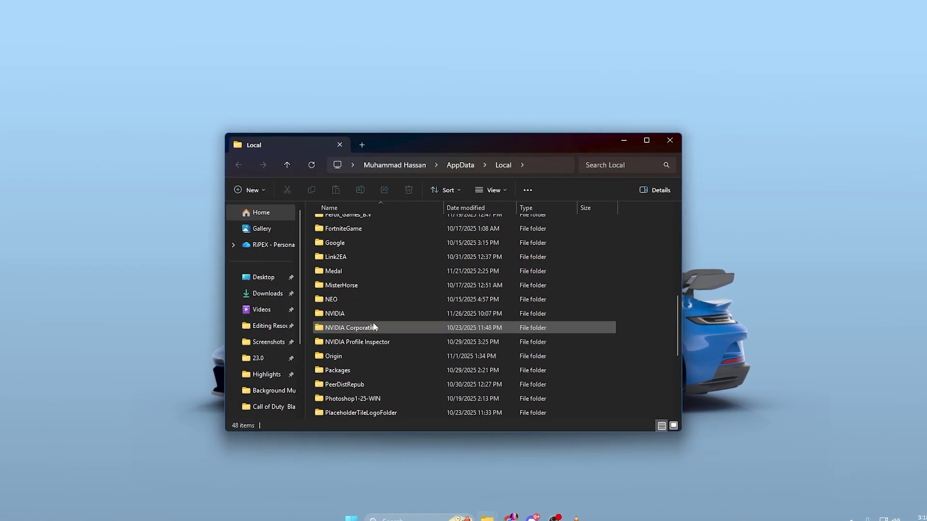
{"action": "double_click", "coordinate": [343, 315]}
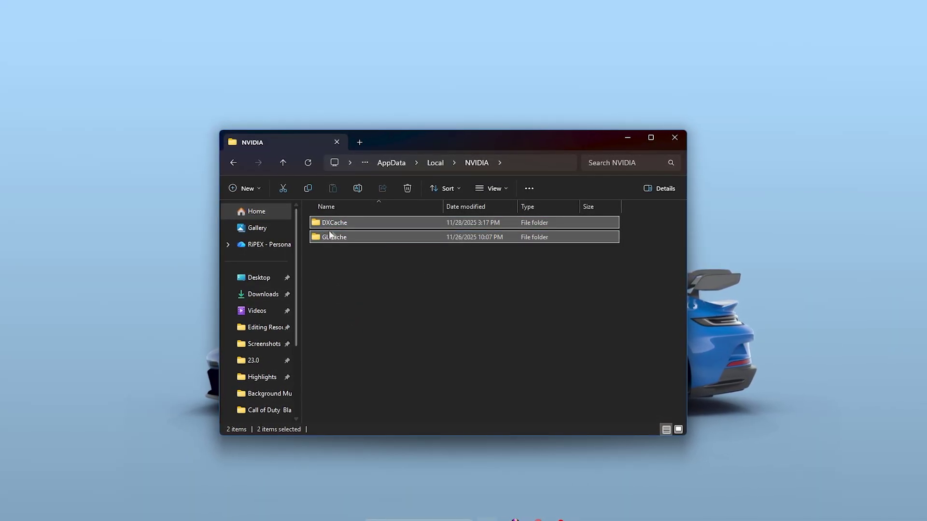
{"action": "left_click", "coordinate": [407, 188]}
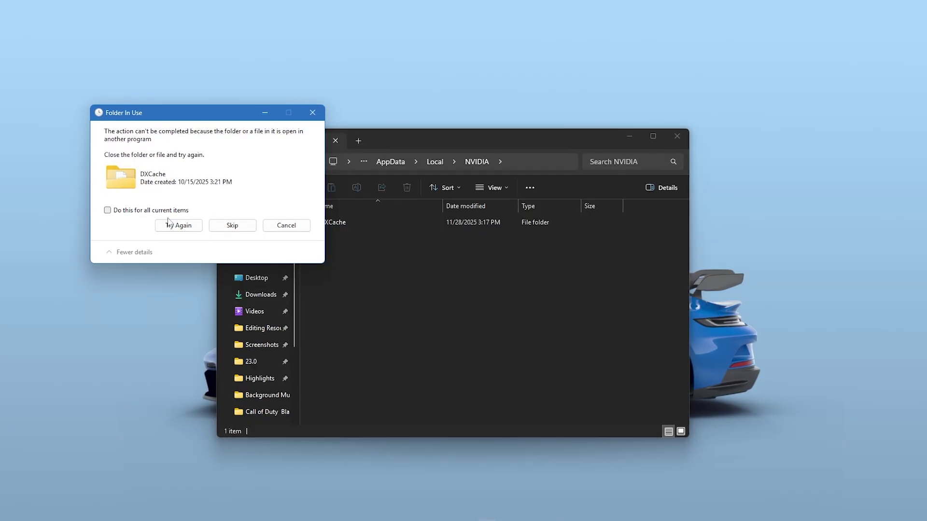
{"action": "left_click", "coordinate": [249, 225]}
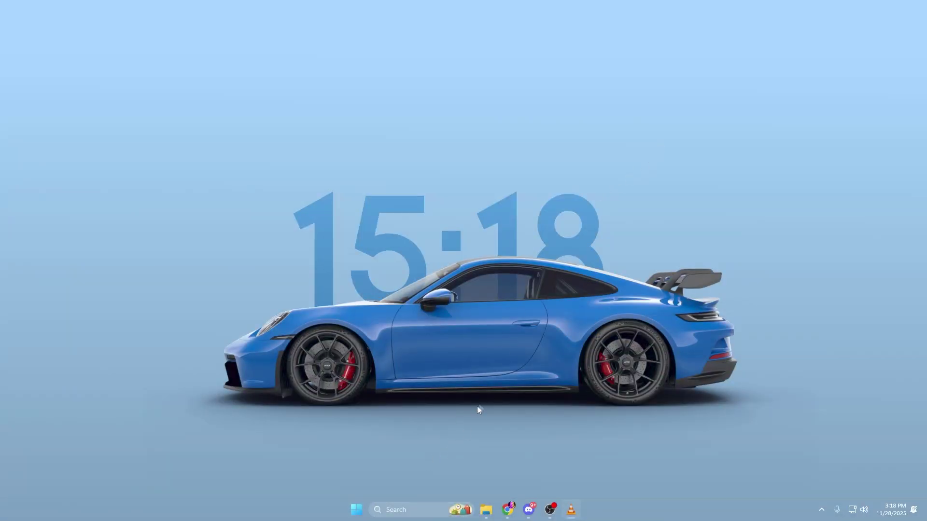
Step: Launch NVIDIA App from Start search and dismiss the Release Highlights
{"action": "key", "text": "super"}
{"action": "type", "text": "nvidia app"}
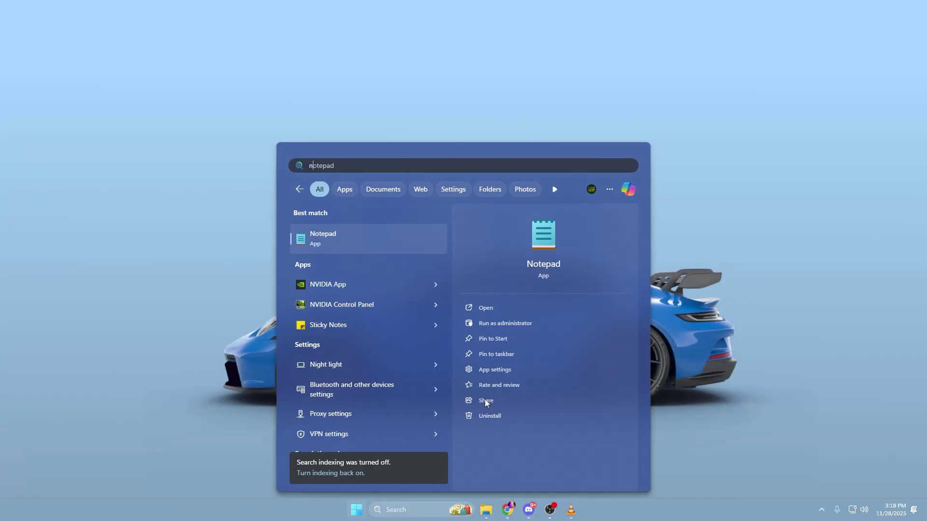
{"action": "key", "text": "Return"}
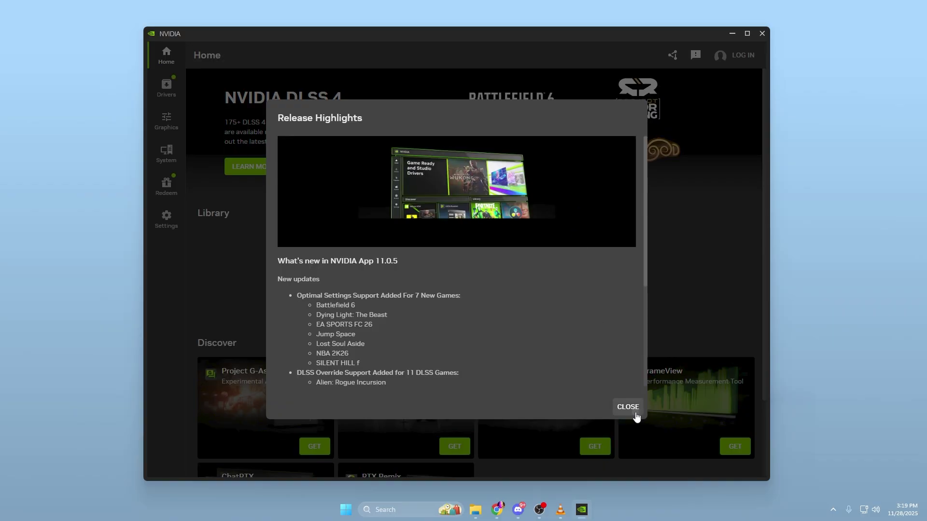
{"action": "left_click", "coordinate": [628, 407]}
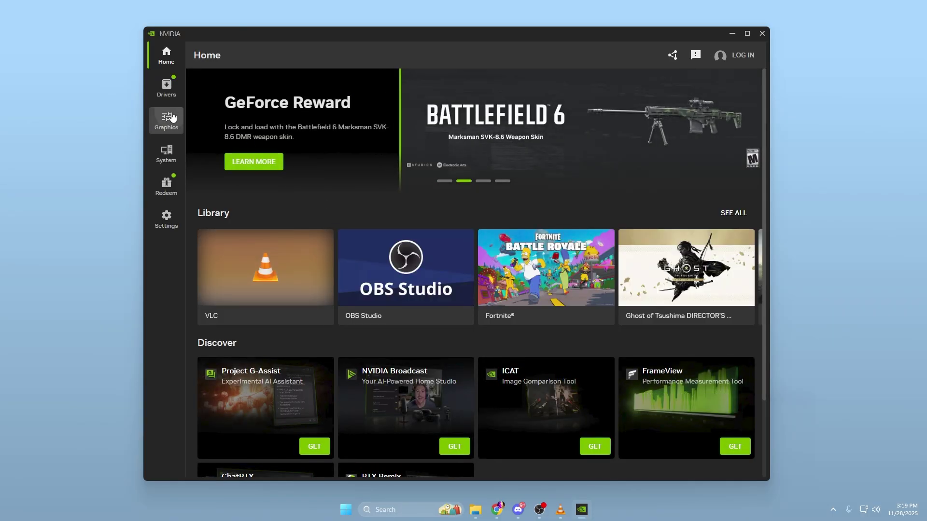
Step: Check Graphics > Global Settings (Low Latency On, Prefer maximum performance, Unlimited shader cache), then open Settings
{"action": "left_click", "coordinate": [172, 117]}
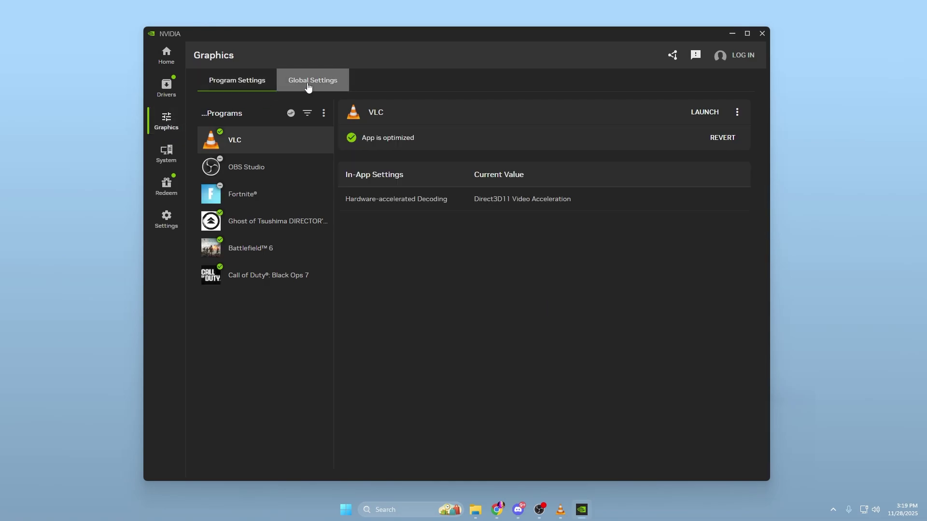
{"action": "left_click", "coordinate": [308, 87]}
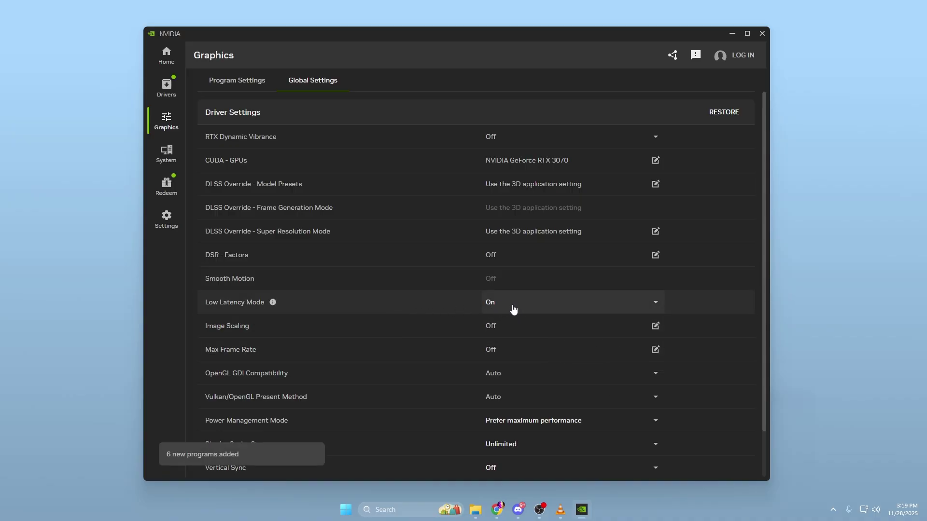
{"action": "scroll", "coordinate": [513, 309], "scroll_direction": "down", "scroll_amount": 2}
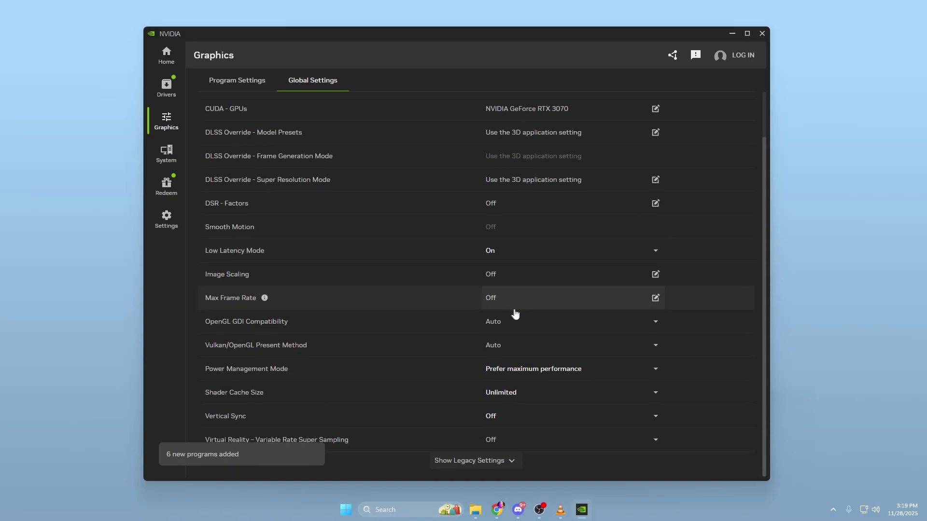
{"action": "left_click", "coordinate": [171, 222]}
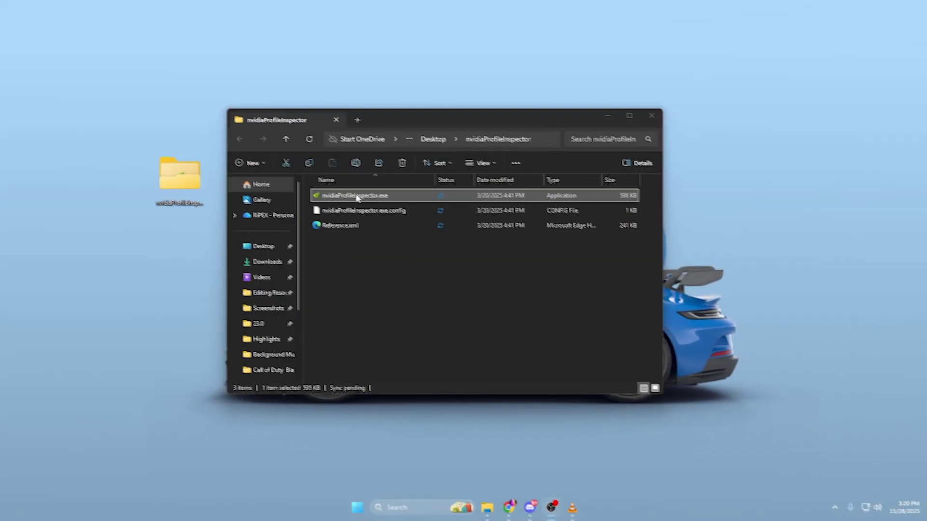
Step: Launch nvidiaProfileInspector.exe using Open from its right-click menu
{"action": "right_click", "coordinate": [356, 195]}
{"action": "left_click", "coordinate": [386, 225]}
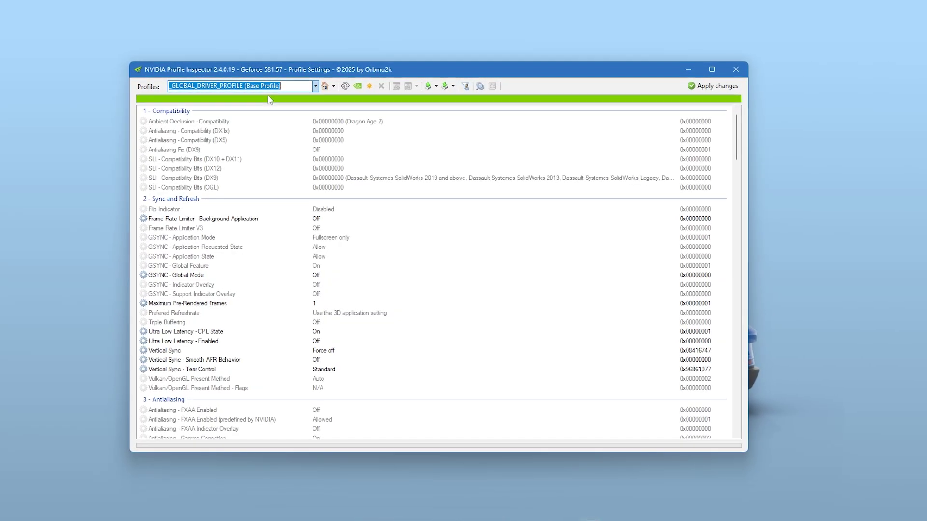
Step: Leave Ultra Low Latency - Enabled at Off and set Ultra Low Latency - CPL State to Ultra
{"action": "left_click", "coordinate": [181, 342]}
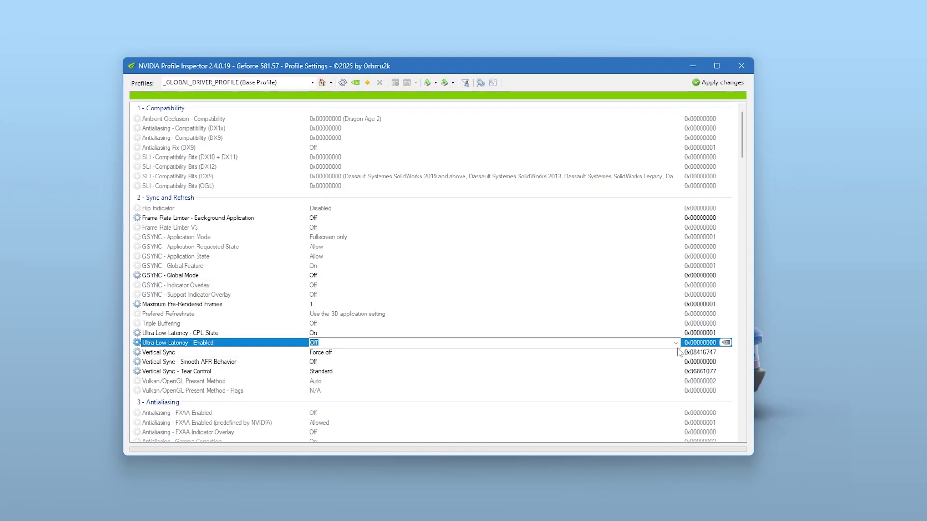
{"action": "left_click", "coordinate": [676, 343]}
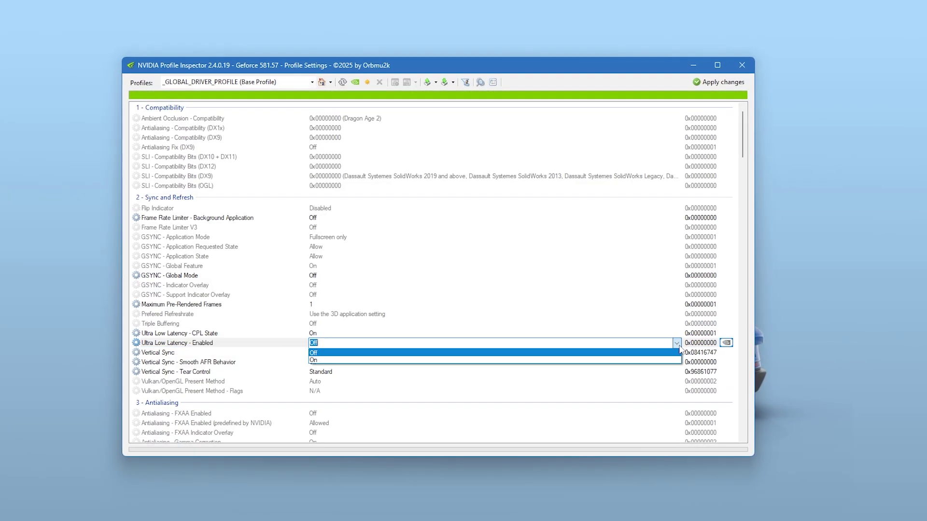
{"action": "left_click", "coordinate": [676, 343]}
{"action": "left_click", "coordinate": [675, 333]}
{"action": "left_click", "coordinate": [675, 333]}
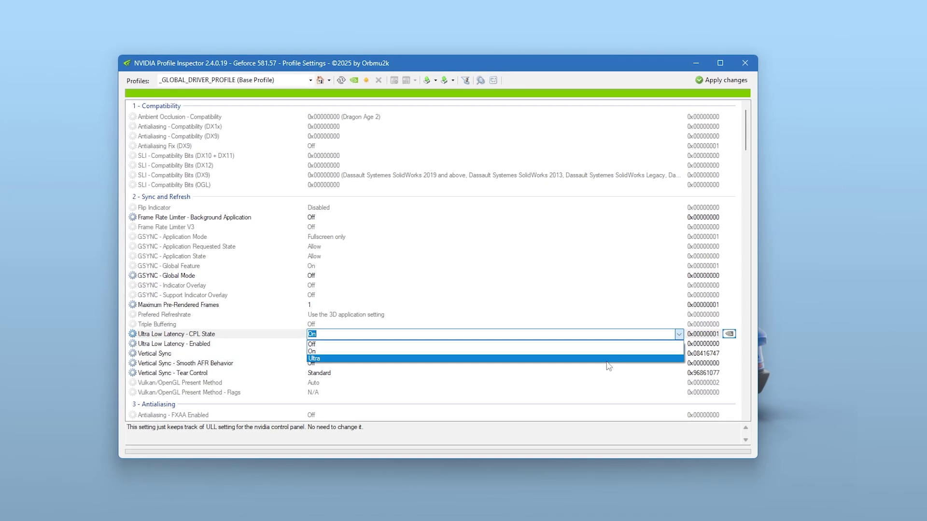
{"action": "left_click", "coordinate": [531, 358]}
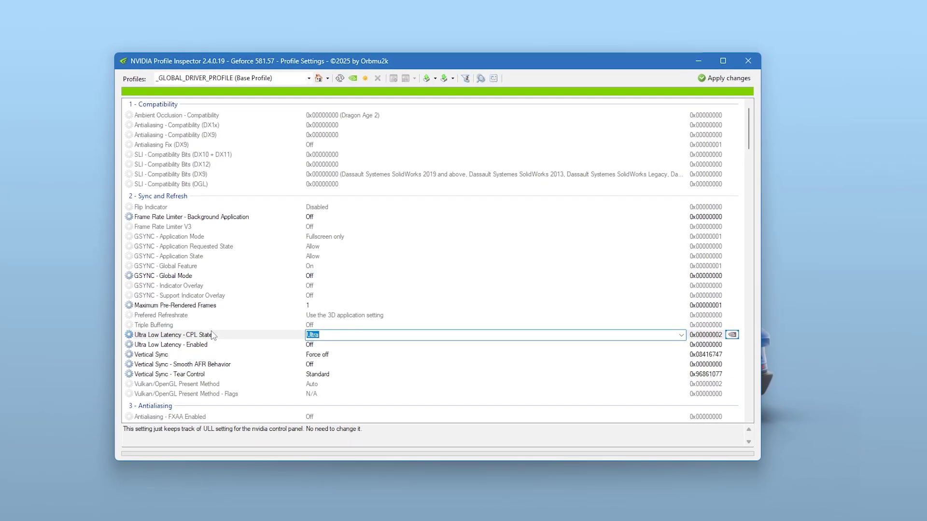
Step: Keep Maximum Pre-Rendered Frames at 1 and Vertical Sync at Force off
{"action": "left_click", "coordinate": [189, 307]}
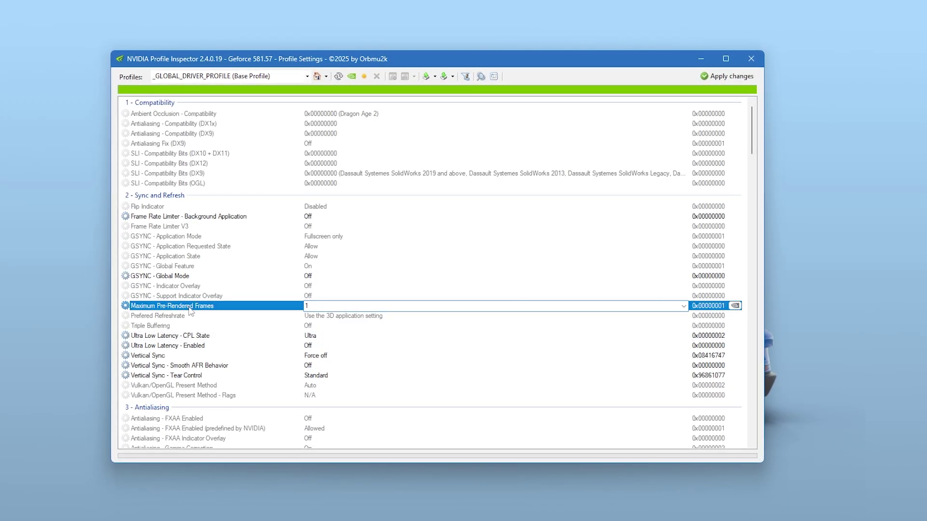
{"action": "left_click", "coordinate": [684, 306]}
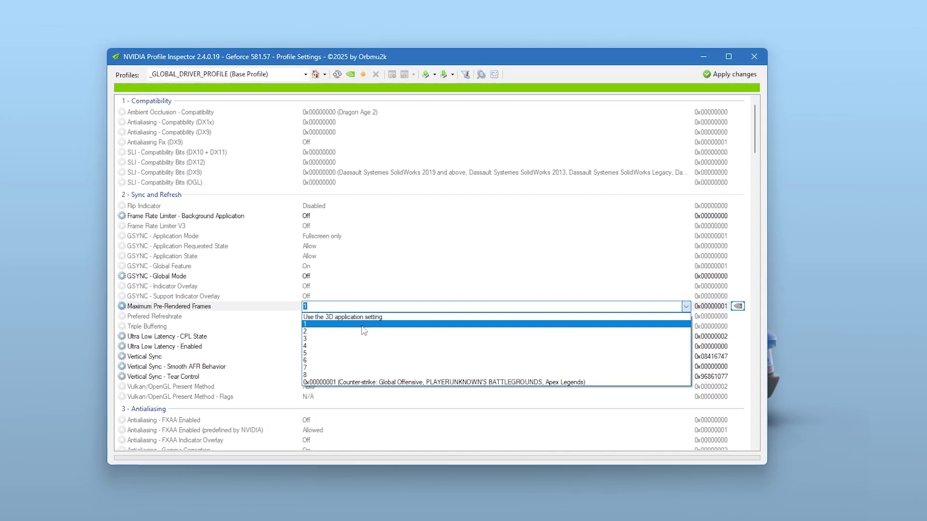
{"action": "left_click", "coordinate": [294, 305]}
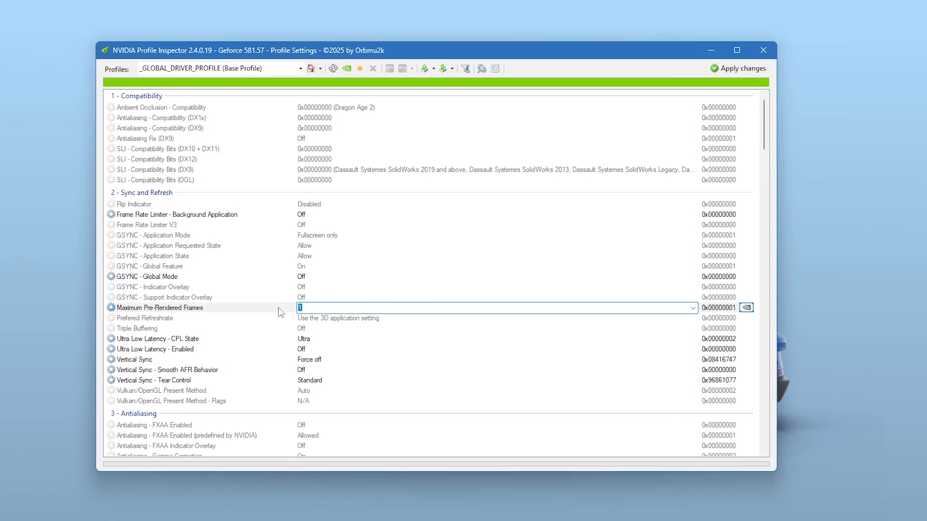
{"action": "left_click", "coordinate": [309, 360]}
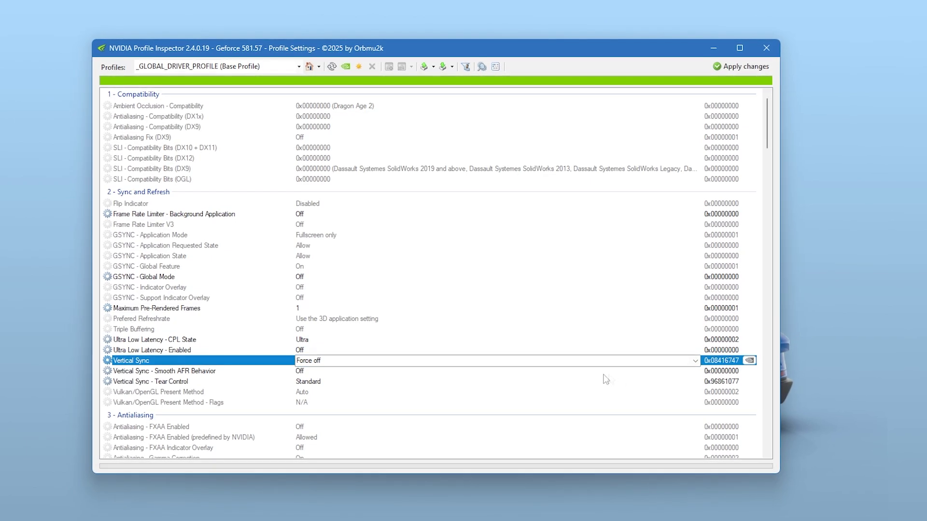
{"action": "left_click", "coordinate": [697, 363]}
{"action": "left_click", "coordinate": [209, 369]}
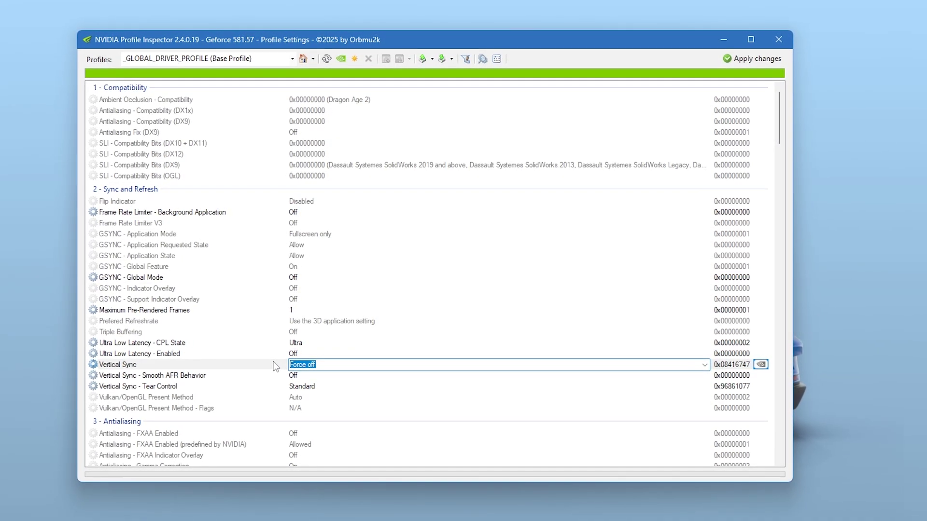
Step: Keep Texture Filtering LOD Bias (DX) and (OGL) at +0.0000, then apply the global profile changes
{"action": "scroll", "coordinate": [271, 367], "scroll_direction": "down", "scroll_amount": 7}
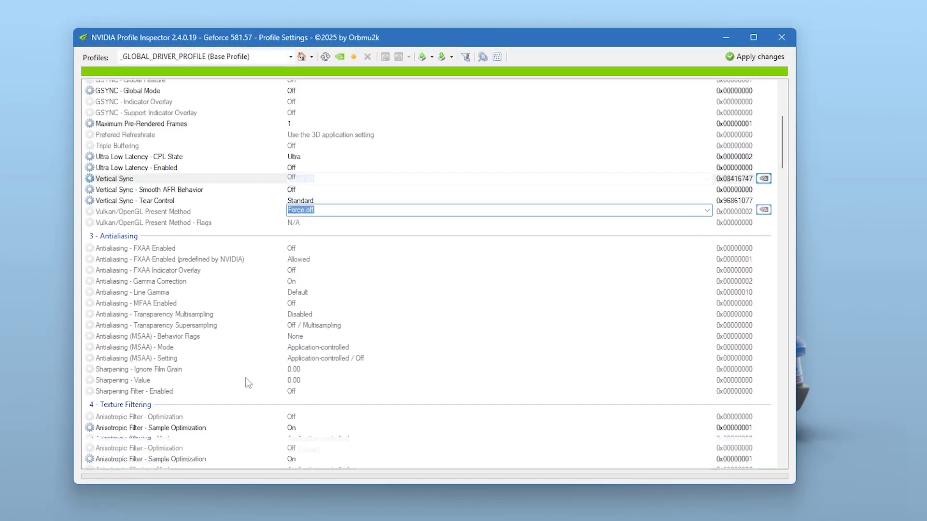
{"action": "scroll", "coordinate": [245, 379], "scroll_direction": "down", "scroll_amount": 2}
{"action": "scroll", "coordinate": [246, 378], "scroll_direction": "down", "scroll_amount": 2}
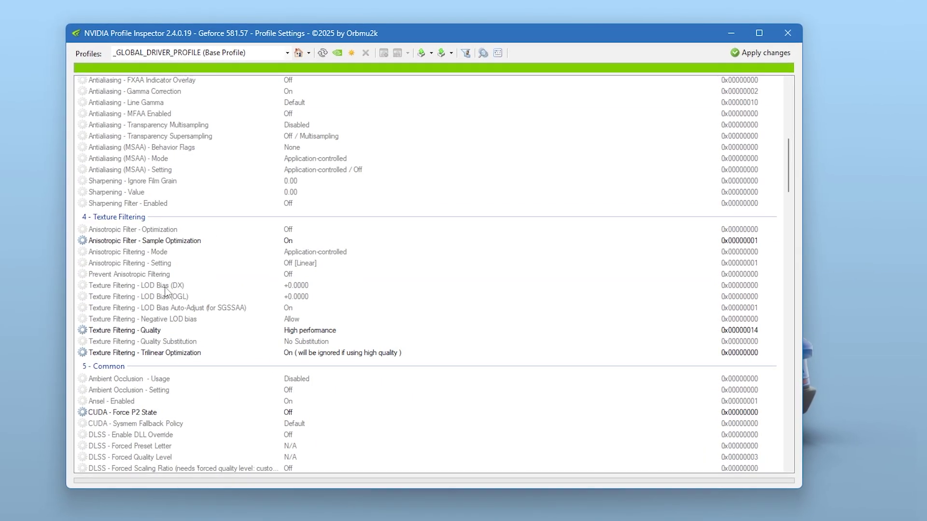
{"action": "left_click", "coordinate": [398, 285]}
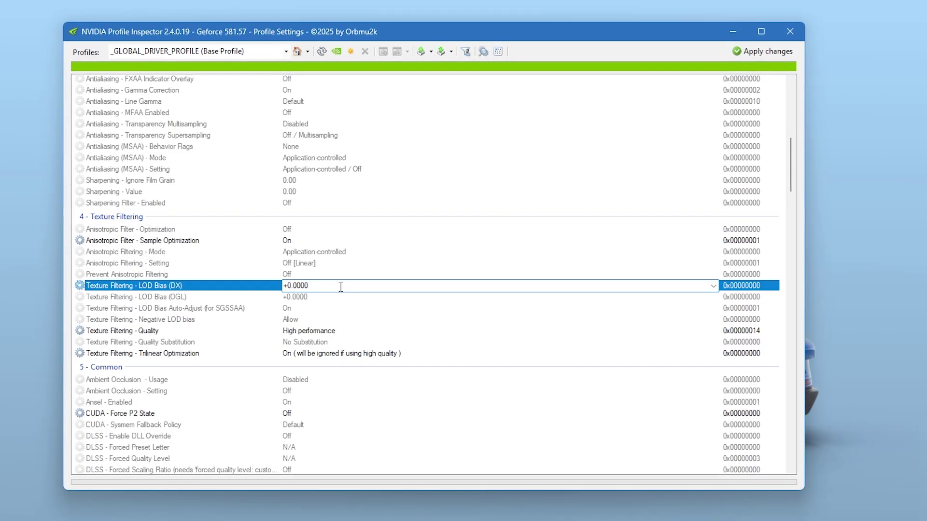
{"action": "left_click", "coordinate": [712, 286]}
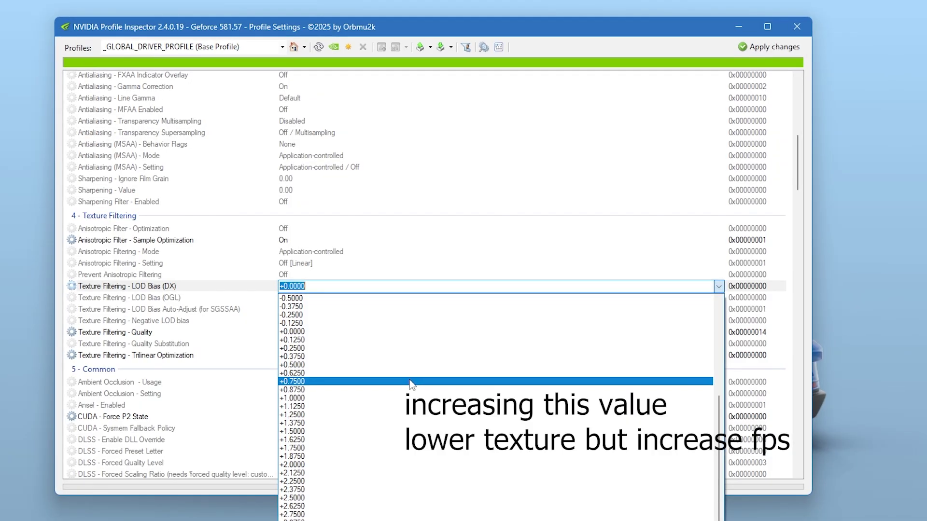
{"action": "left_click", "coordinate": [719, 286]}
{"action": "left_click", "coordinate": [700, 298]}
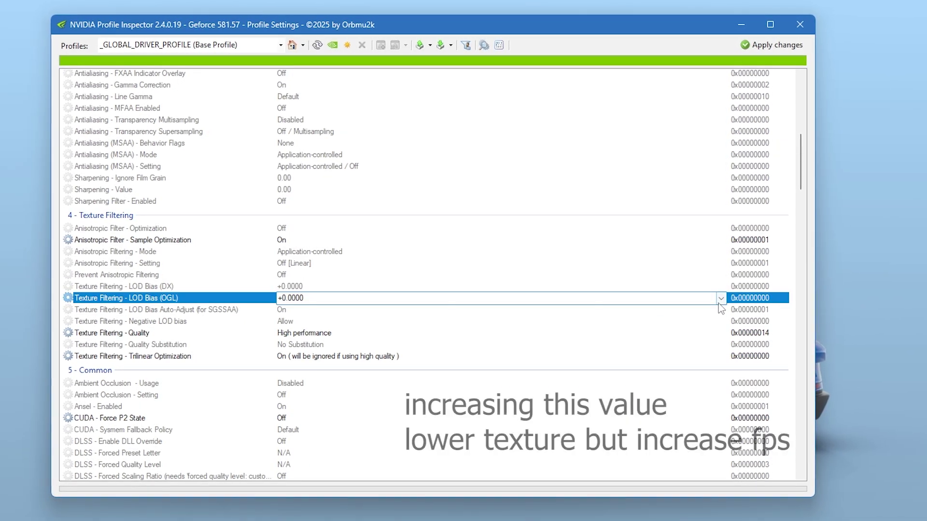
{"action": "left_click", "coordinate": [718, 297]}
{"action": "left_click", "coordinate": [722, 298]}
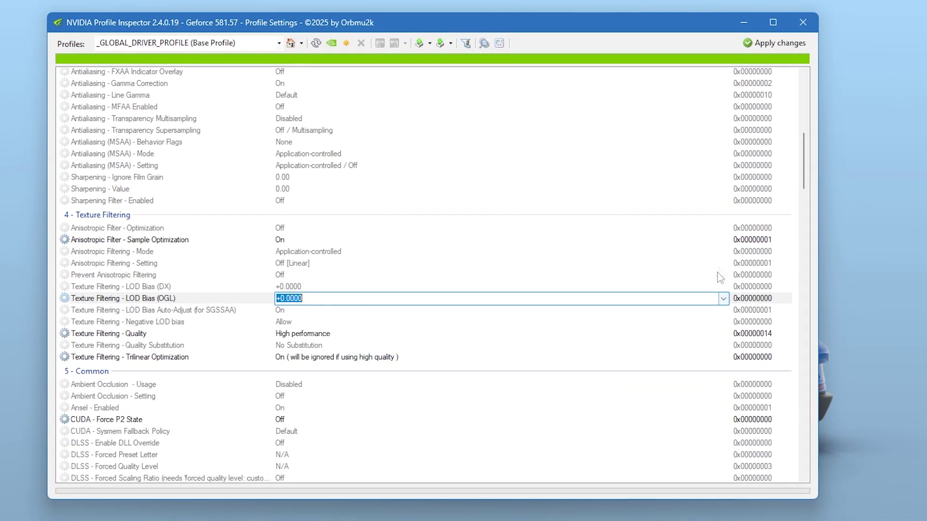
{"action": "left_click", "coordinate": [774, 42]}
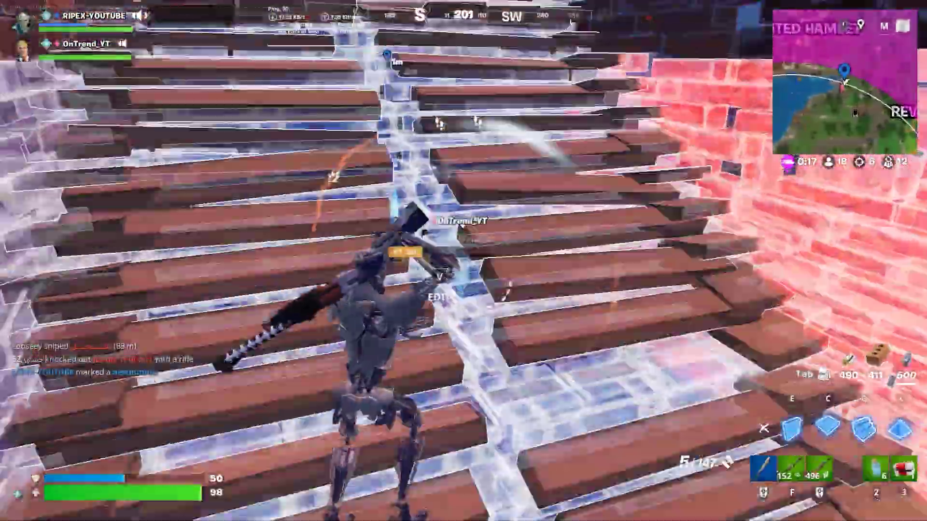
Step: Edit a build piece and switch to the rifle, then swap to the pickaxe
{"action": "key", "text": "v"}
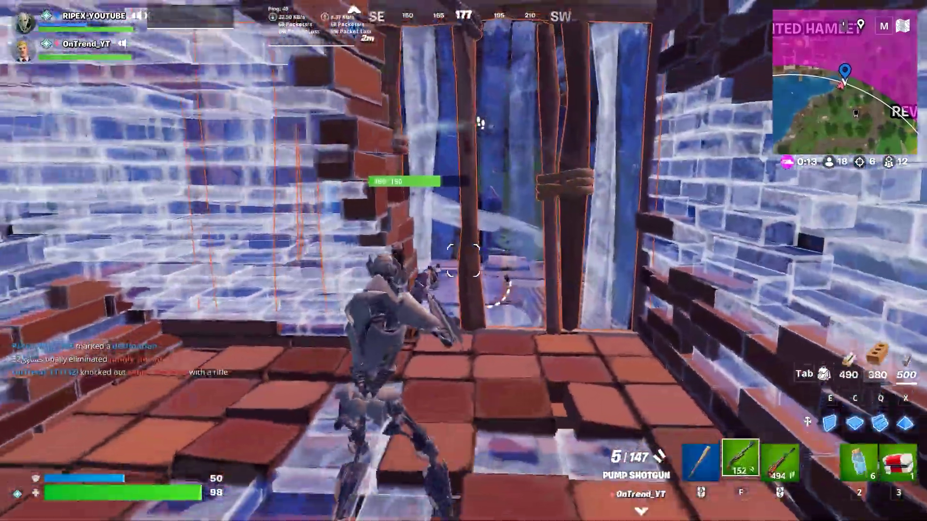
{"action": "key", "text": "1"}
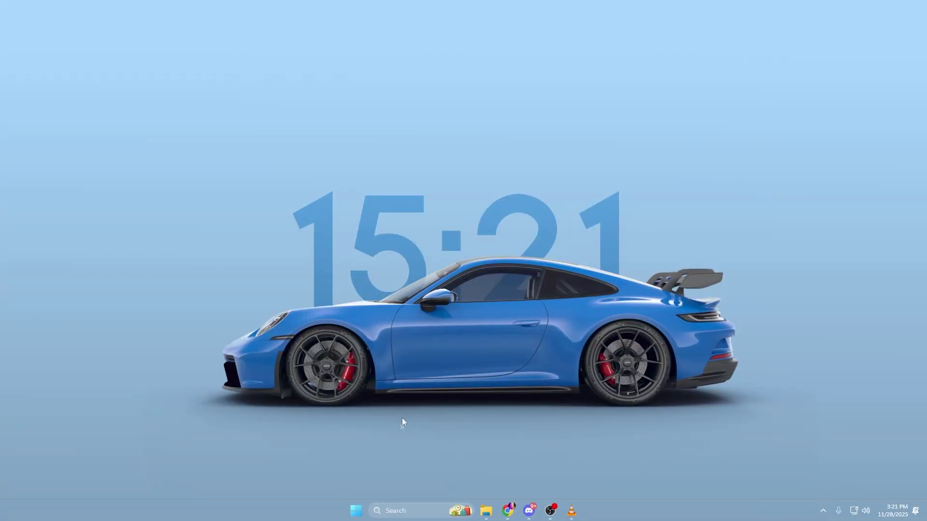
Step: Search 'graphics settings' to reach Windows Graphics settings and expand the advanced graphics options
{"action": "left_click", "coordinate": [408, 513]}
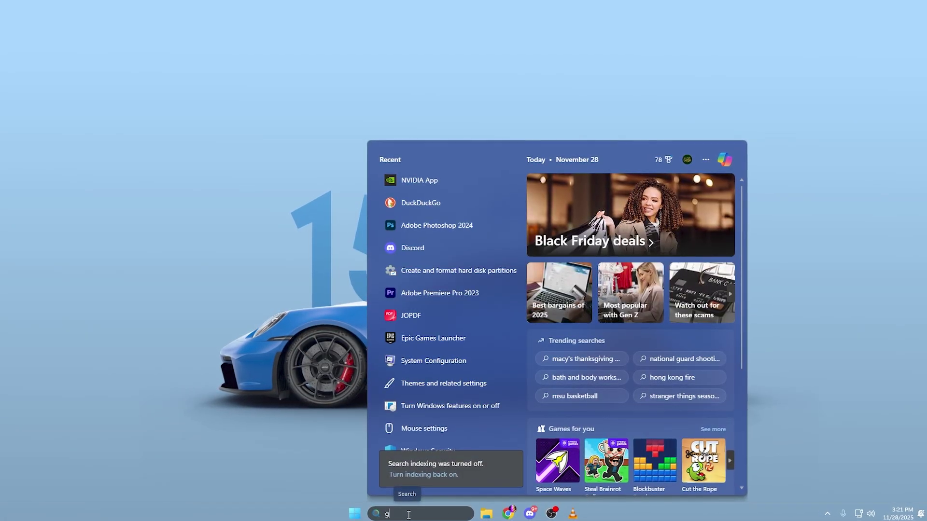
{"action": "type", "text": "graphics settings"}
{"action": "key", "text": "Return"}
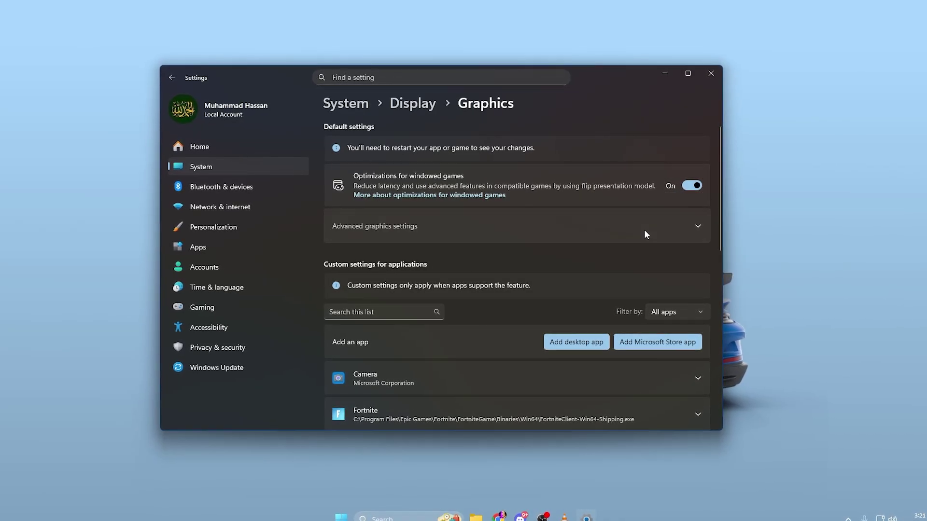
{"action": "left_click", "coordinate": [644, 230]}
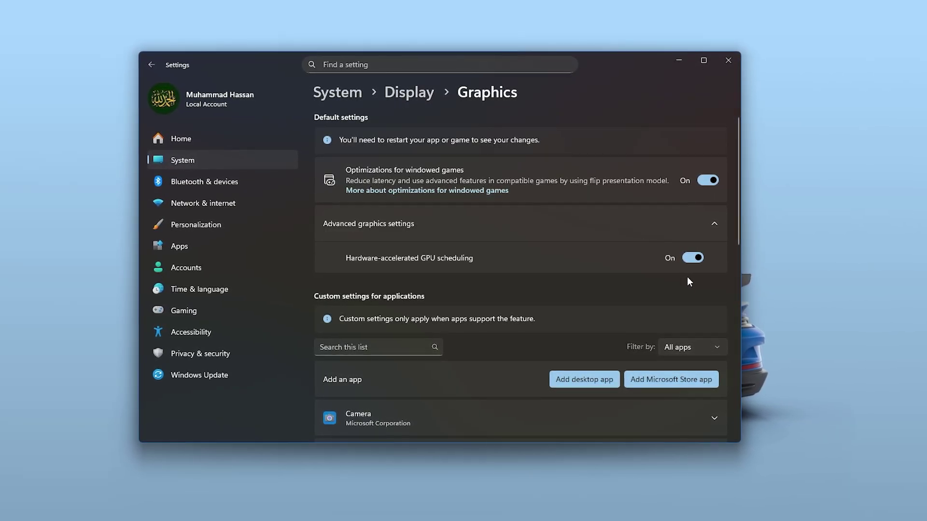
Step: Set Fortnite's GPU preference to High Performance (NVIDIA GeForce RTX 3070)
{"action": "scroll", "coordinate": [687, 280], "scroll_direction": "down", "scroll_amount": 3}
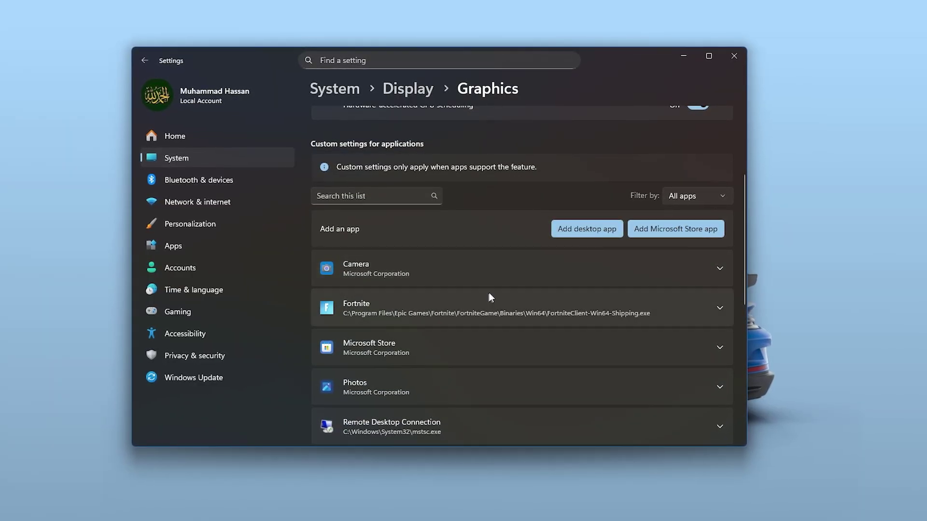
{"action": "left_click", "coordinate": [447, 309]}
{"action": "left_click", "coordinate": [676, 341]}
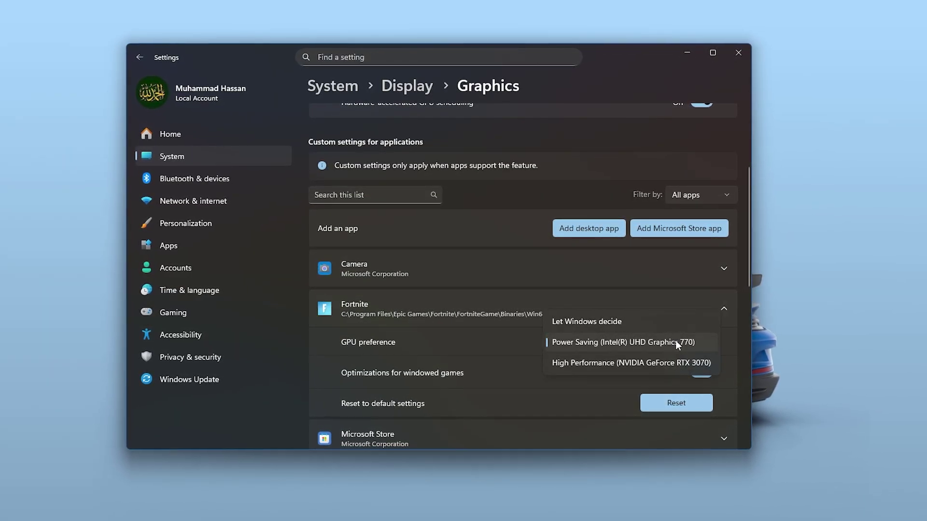
{"action": "left_click", "coordinate": [582, 363]}
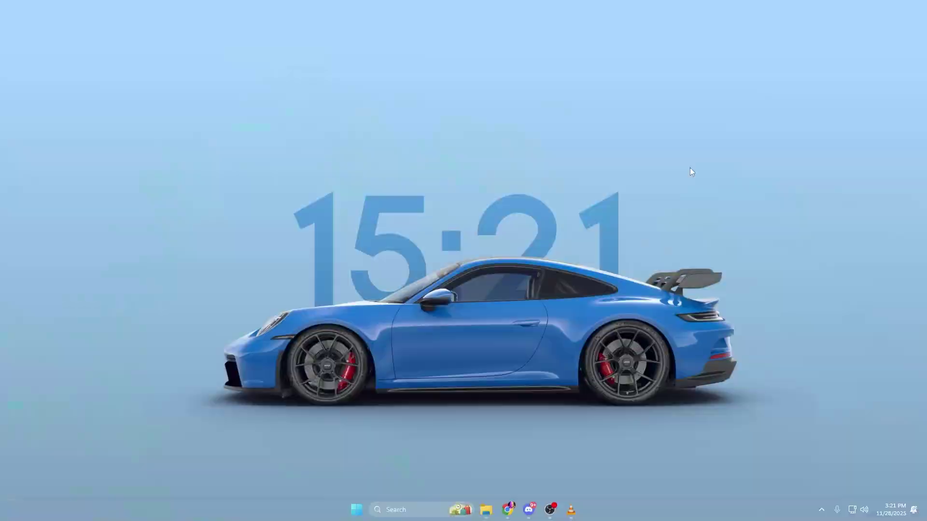
Step: Launch regedit from Run and go to HKLM\SYSTEM\CurrentControlSet\Control\GraphicsDrivers
{"action": "key", "text": "super+r"}
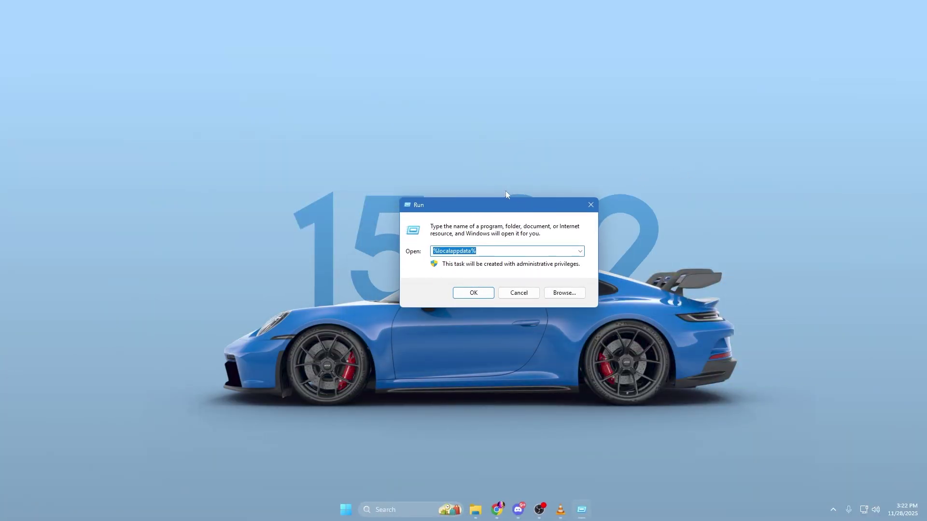
{"action": "type", "text": "re"}
{"action": "key", "text": "Down"}
{"action": "key", "text": "Return"}
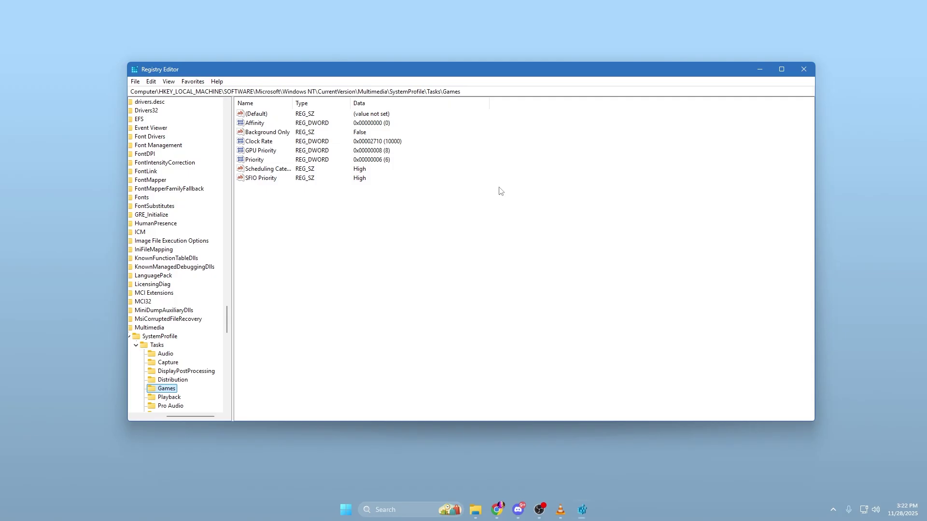
{"action": "left_click_drag", "start_coordinate": [178, 416], "coordinate": [149, 416]}
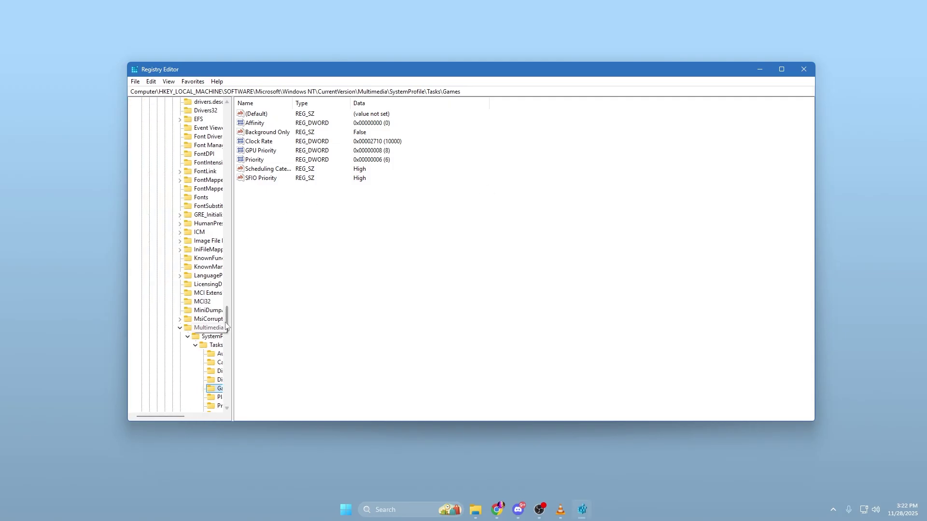
{"action": "left_click_drag", "start_coordinate": [225, 327], "coordinate": [226, 367]}
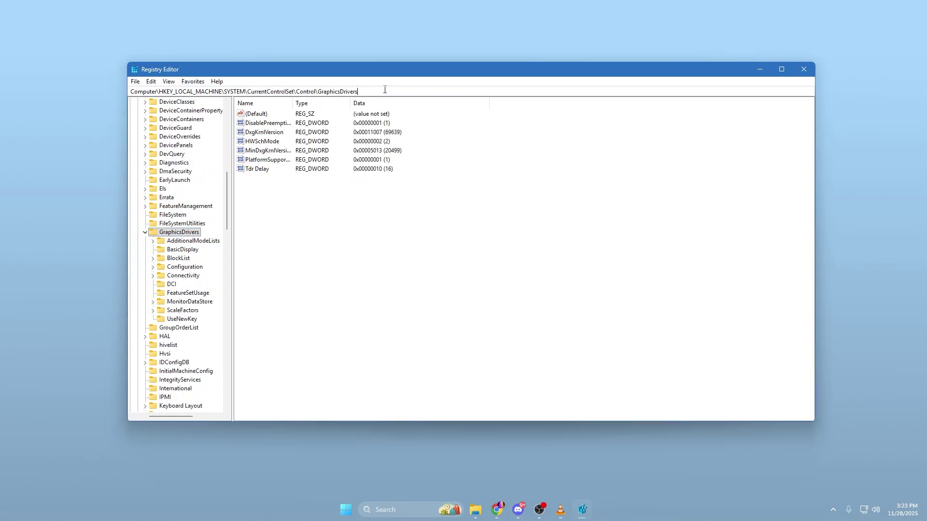
{"action": "key", "text": "Return"}
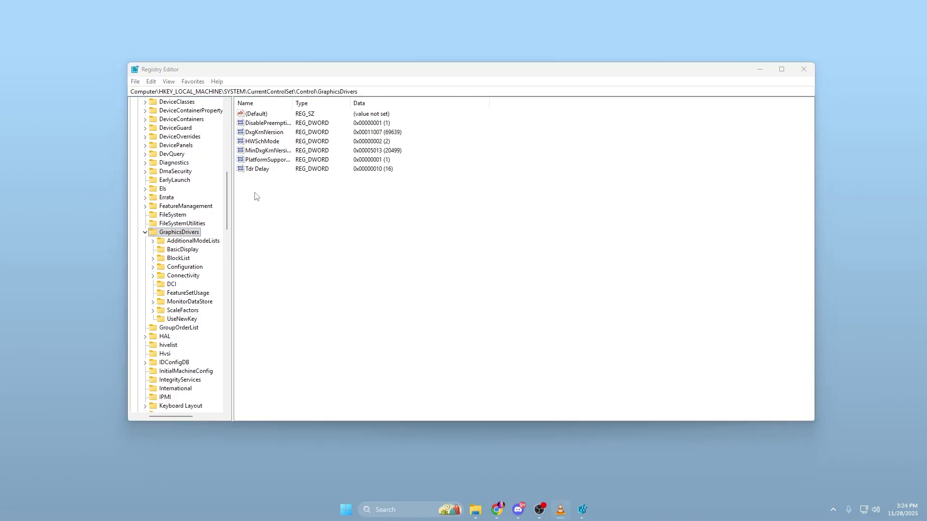
Step: Open the HWSchMode value and confirm it stays at 2
{"action": "left_click", "coordinate": [255, 142]}
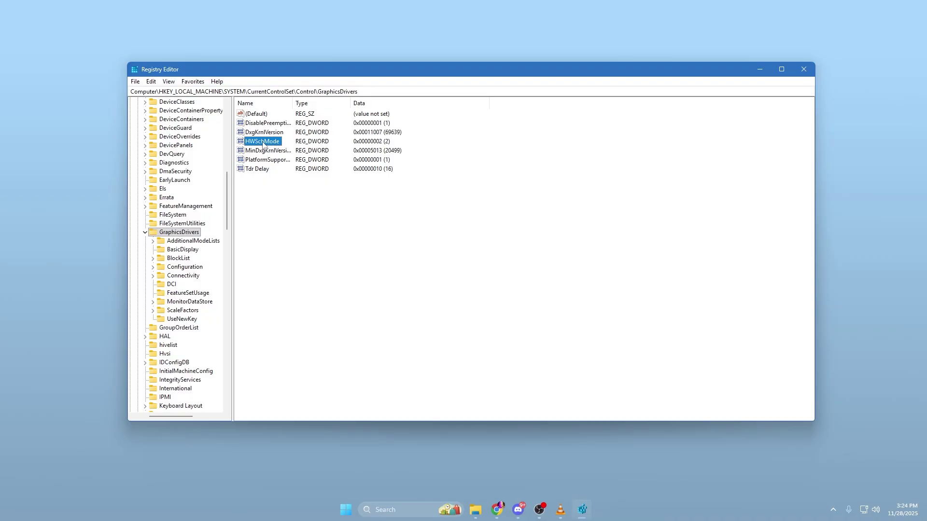
{"action": "double_click", "coordinate": [263, 145]}
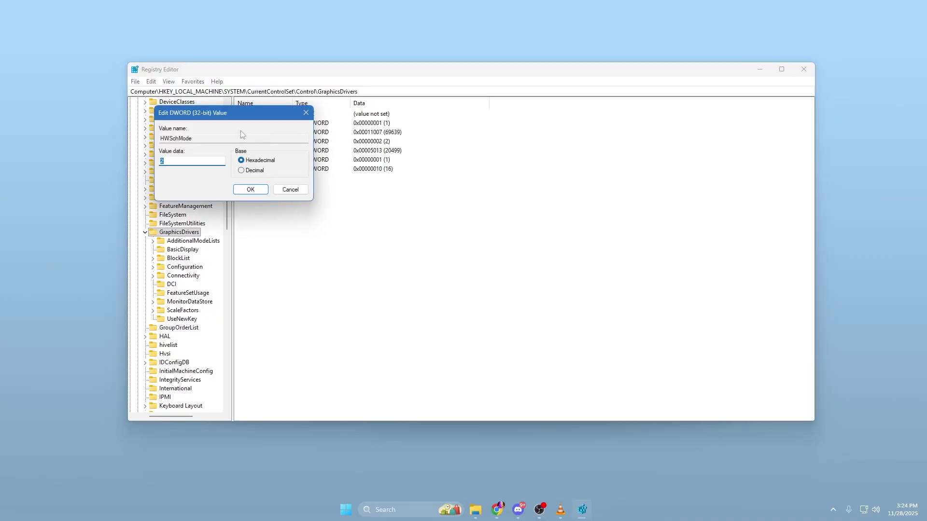
{"action": "left_click_drag", "start_coordinate": [227, 111], "coordinate": [316, 125]}
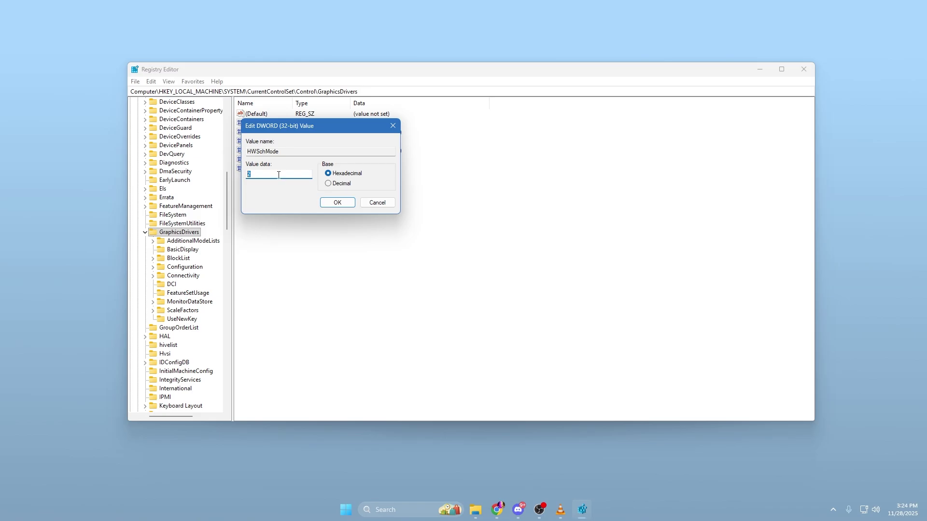
{"action": "left_click", "coordinate": [333, 203]}
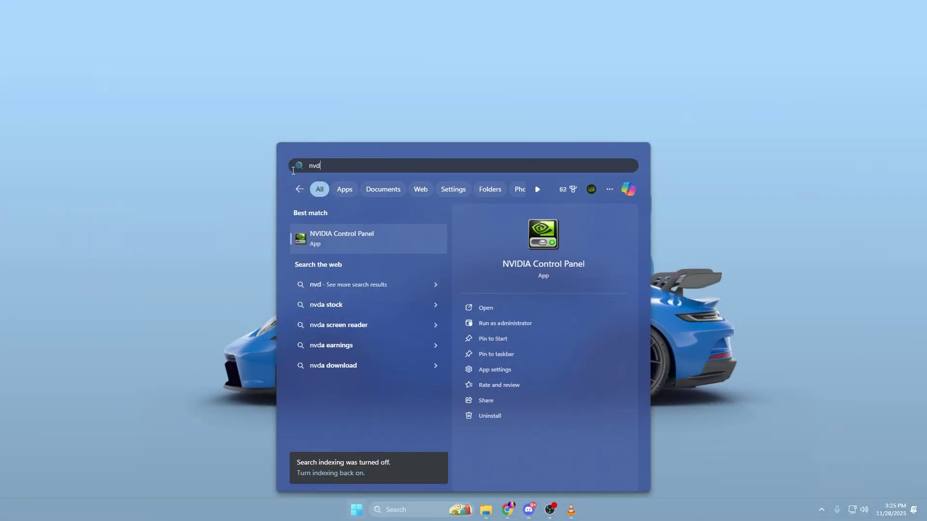
Step: Launch NVIDIA Control Panel from the 'nvidia' Start search
{"action": "key", "text": "Return"}
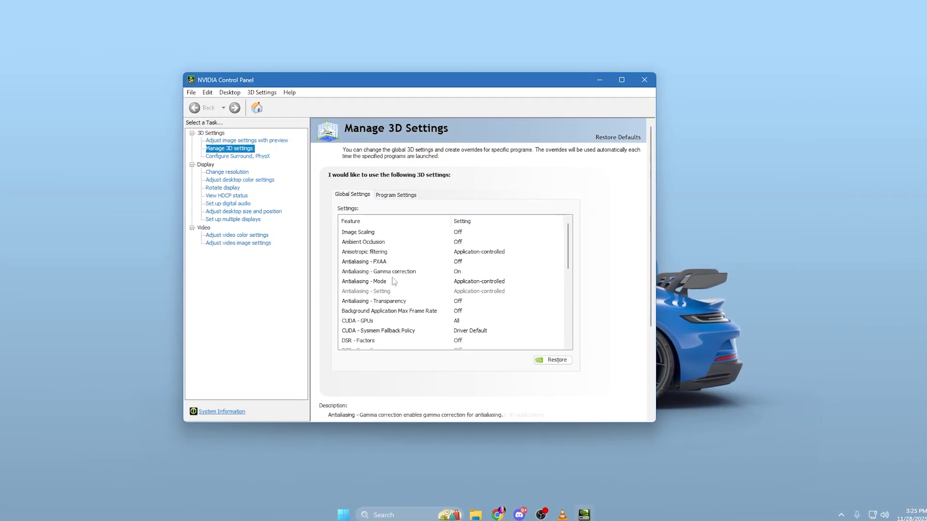
Step: Set global Power management mode to Prefer maximum performance and Vertical sync to Off
{"action": "scroll", "coordinate": [394, 281], "scroll_direction": "down", "scroll_amount": 3}
{"action": "left_click", "coordinate": [487, 321]}
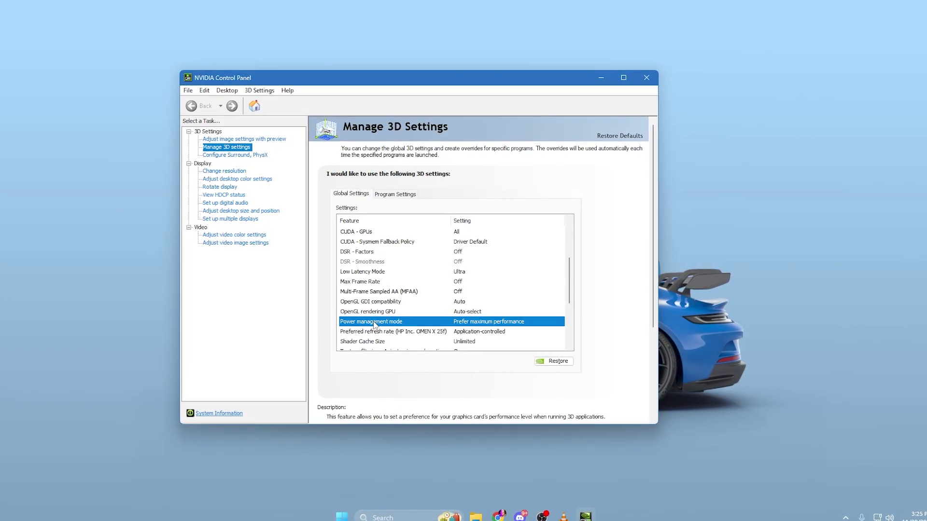
{"action": "left_click", "coordinate": [492, 322]}
{"action": "left_click", "coordinate": [492, 326]}
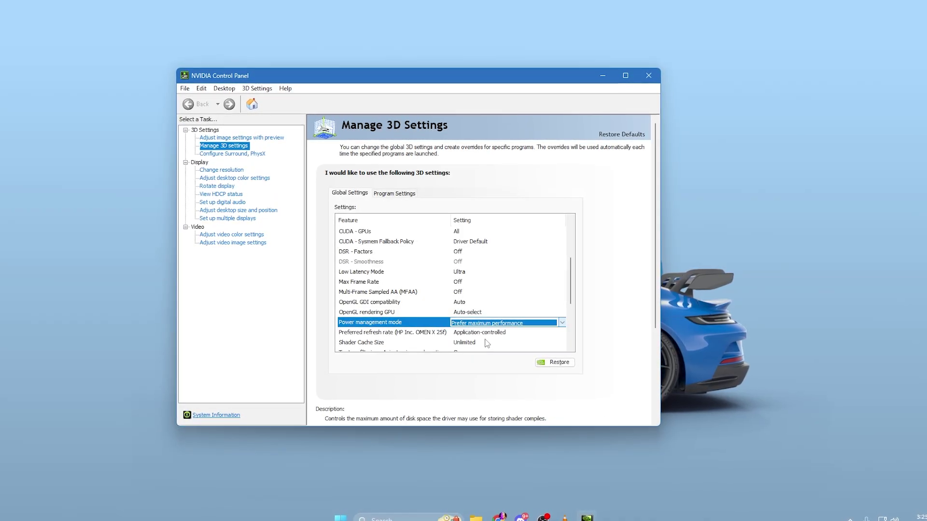
{"action": "scroll", "coordinate": [424, 319], "scroll_direction": "down", "scroll_amount": 2}
{"action": "scroll", "coordinate": [424, 319], "scroll_direction": "down", "scroll_amount": 2}
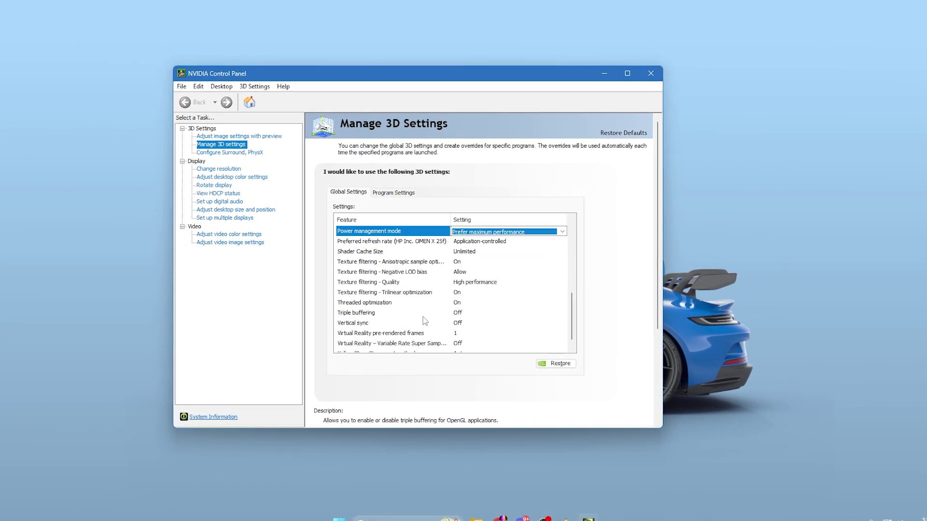
{"action": "left_click", "coordinate": [468, 314]}
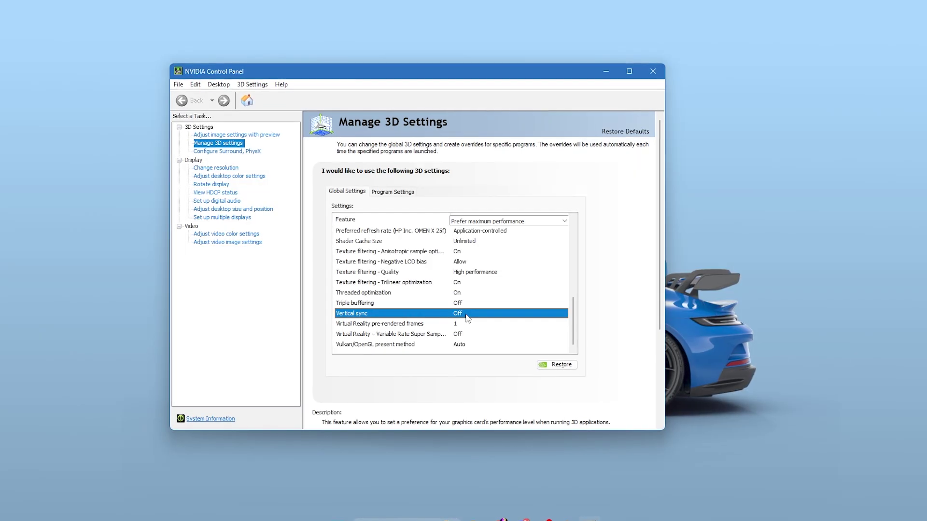
{"action": "left_click", "coordinate": [467, 315]}
{"action": "left_click", "coordinate": [467, 333]}
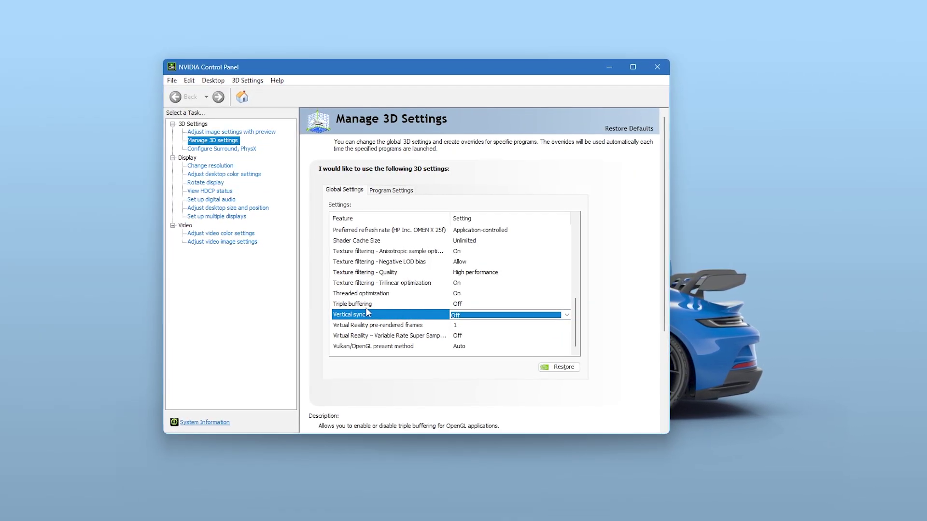
Step: Set Texture filtering - Quality to High performance and Threaded optimization to On
{"action": "left_click", "coordinate": [486, 273]}
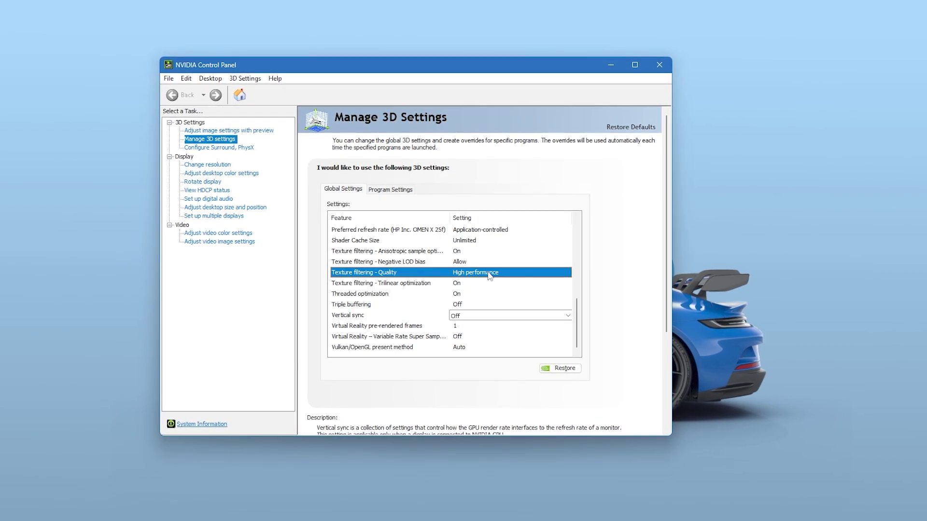
{"action": "left_click", "coordinate": [488, 273]}
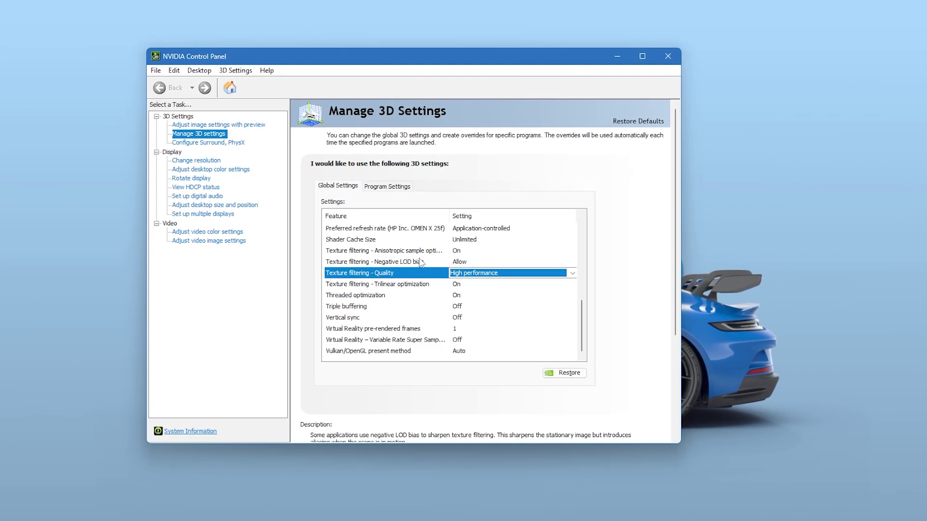
{"action": "left_click", "coordinate": [479, 296]}
{"action": "left_click", "coordinate": [473, 296]}
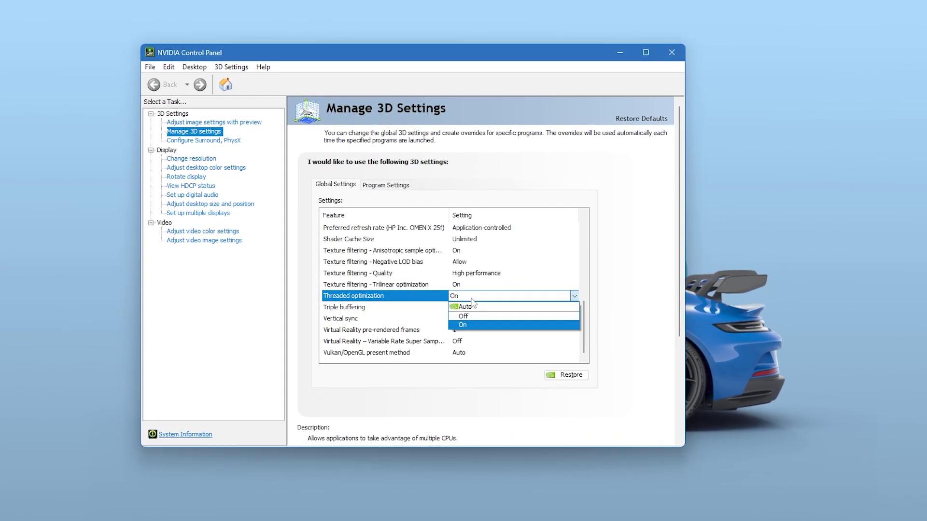
{"action": "left_click", "coordinate": [463, 325]}
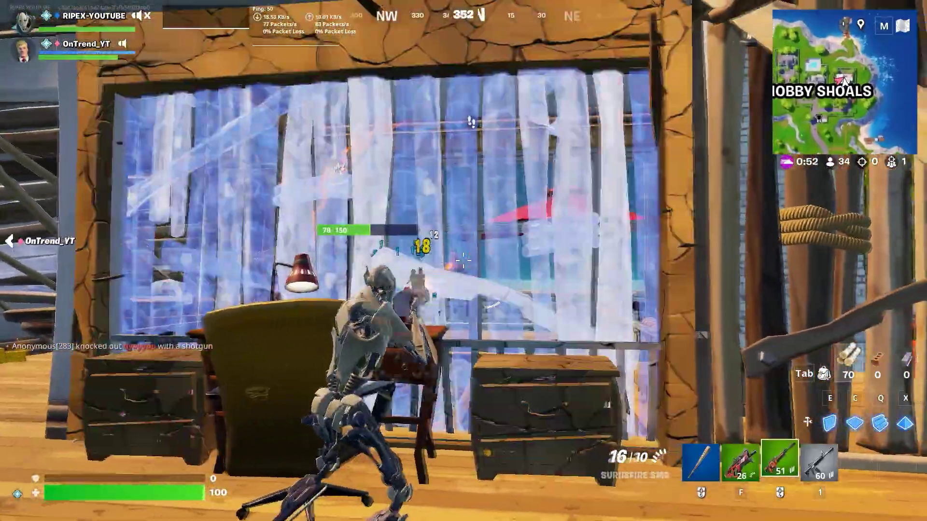
Step: Fire the rifle repeatedly at the enemy in the Obby Shoals house until they go down
{"action": "left_click", "coordinate": [463, 261]}
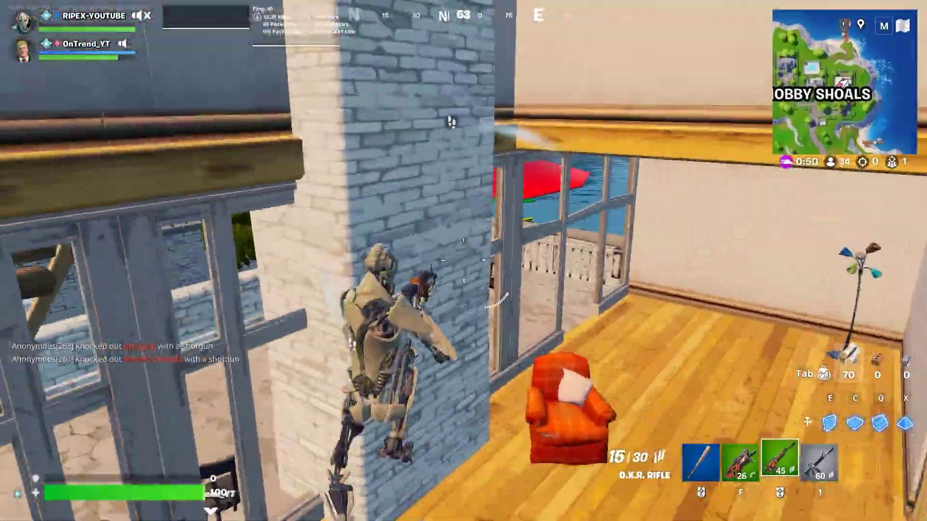
{"action": "left_click", "coordinate": [463, 261]}
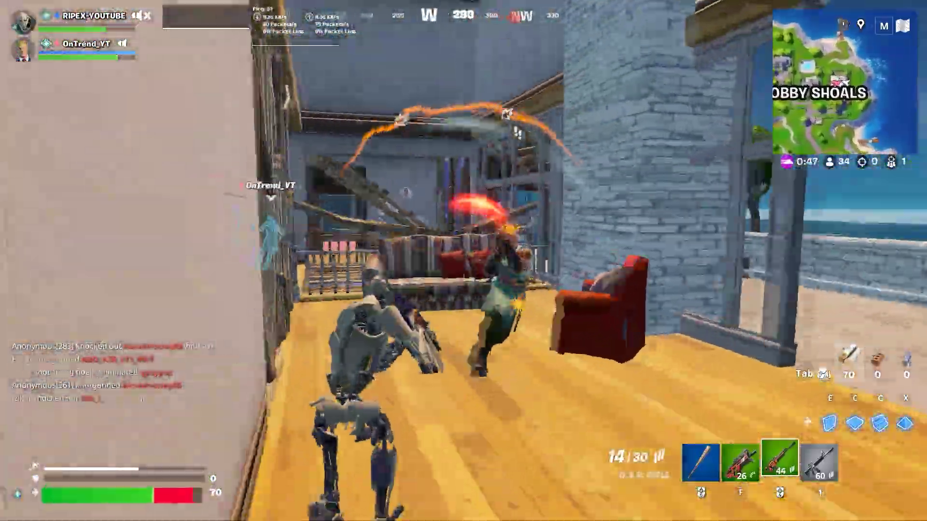
{"action": "left_click", "coordinate": [464, 260]}
{"action": "left_click", "coordinate": [464, 261]}
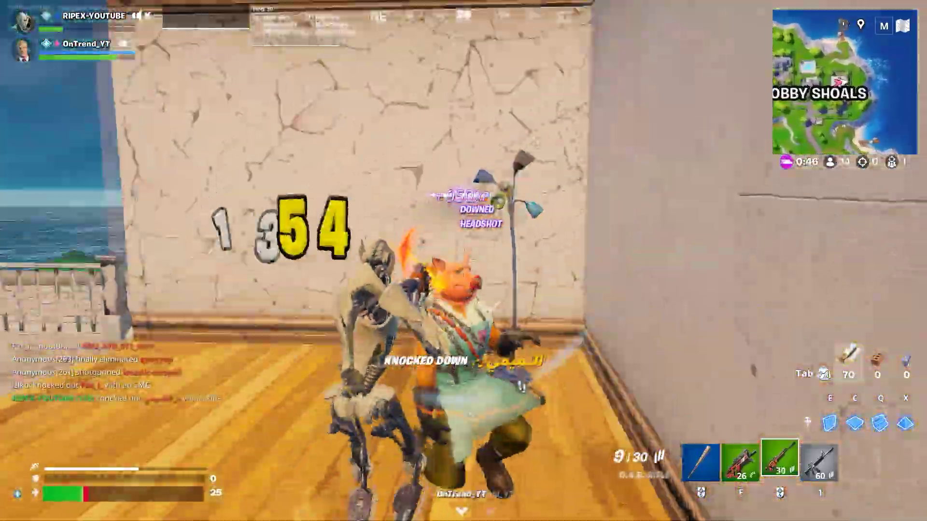